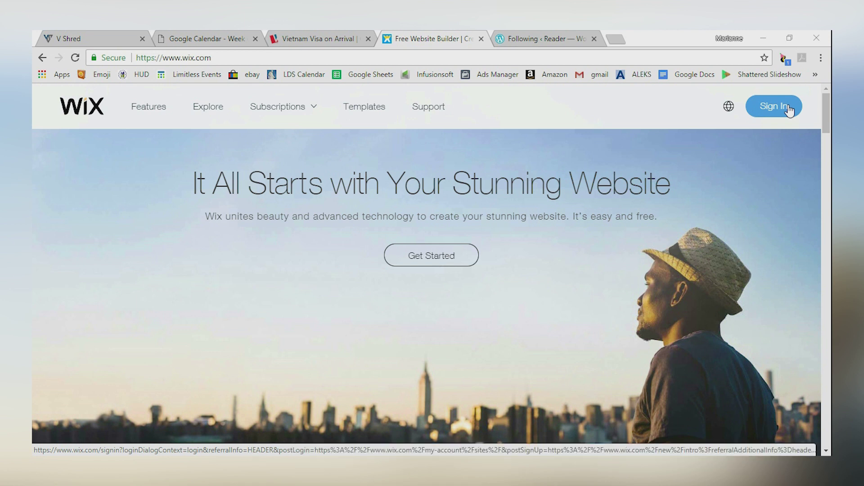
- Sign in to the Wix account with email and password, then dismiss the mailbox sale pop-up
{"action": "left_click", "coordinate": [789, 107]}
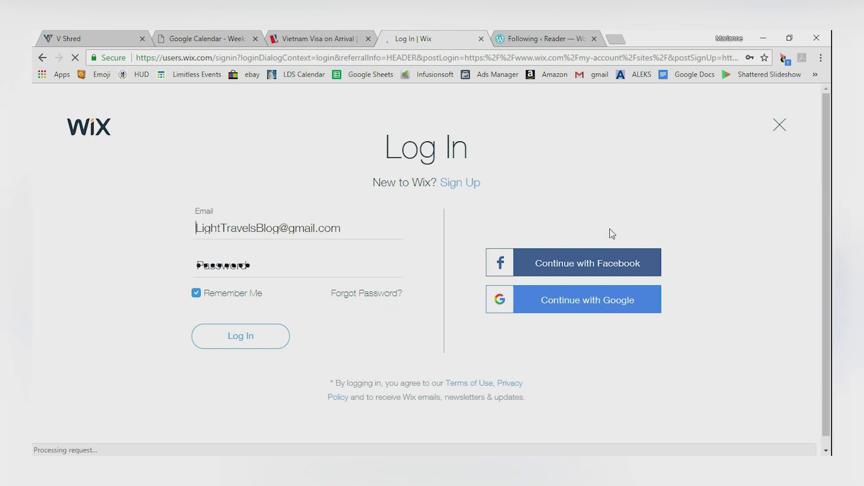
{"action": "left_click", "coordinate": [254, 338]}
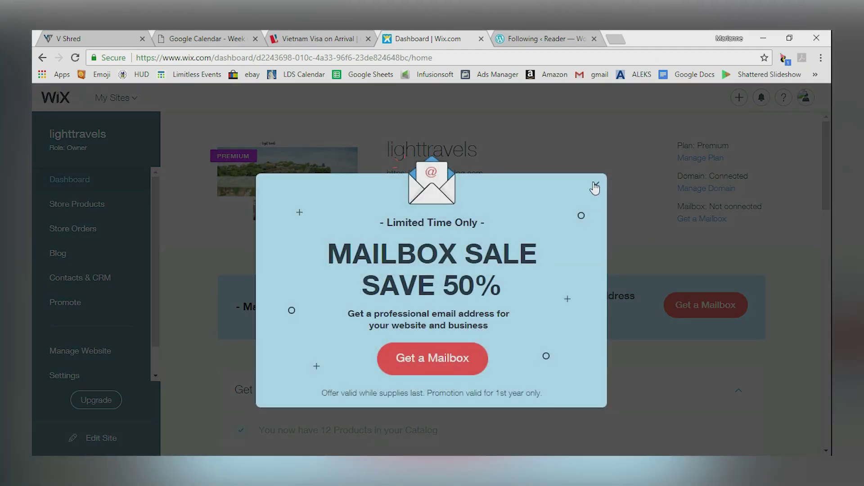
{"action": "left_click", "coordinate": [595, 187]}
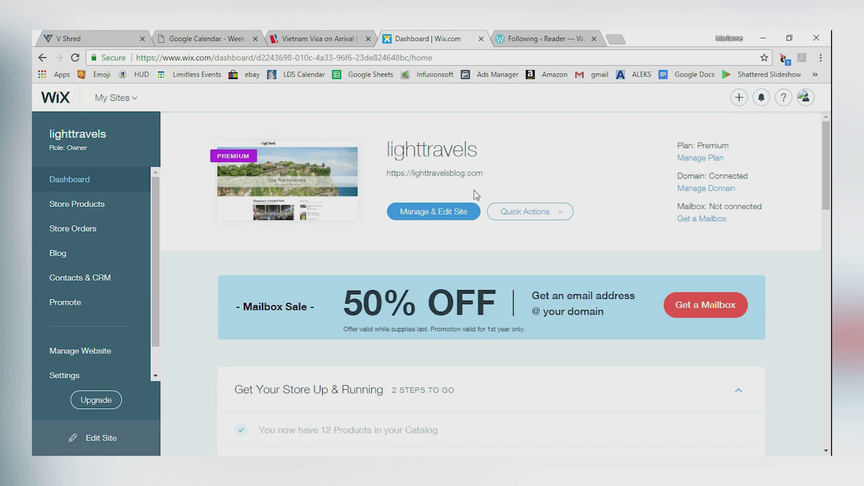
- Open the lighttravels site's management page and view the live site in a new tab
{"action": "left_click", "coordinate": [456, 216]}
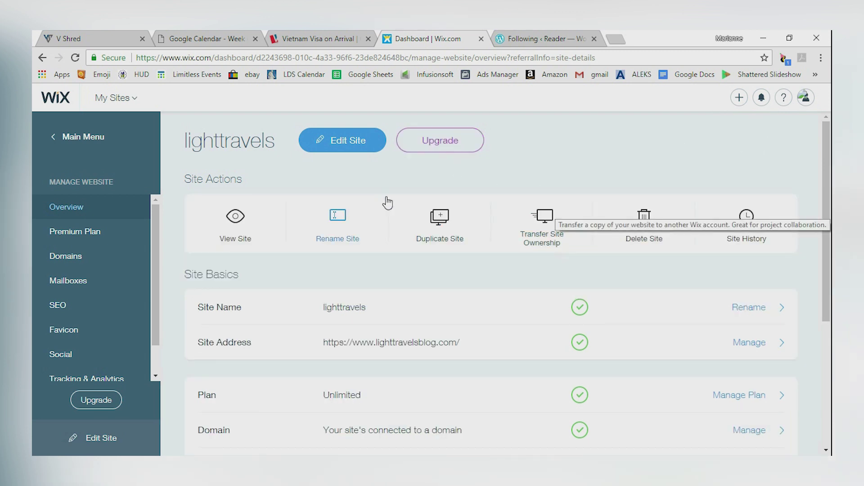
{"action": "left_click", "coordinate": [237, 221]}
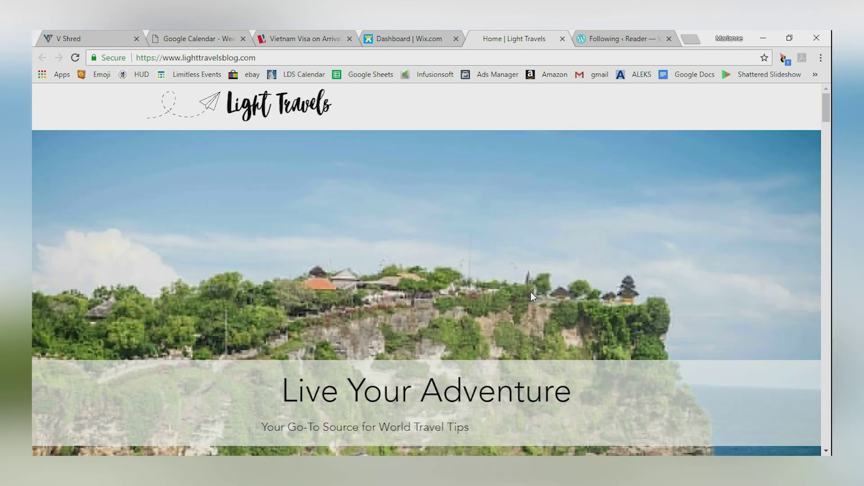
- Scroll through the published Light Travels posts and banner to review the live blog
{"action": "scroll", "coordinate": [530, 291], "scroll_direction": "down", "scroll_amount": 2}
{"action": "scroll", "coordinate": [531, 293], "scroll_direction": "down", "scroll_amount": 2}
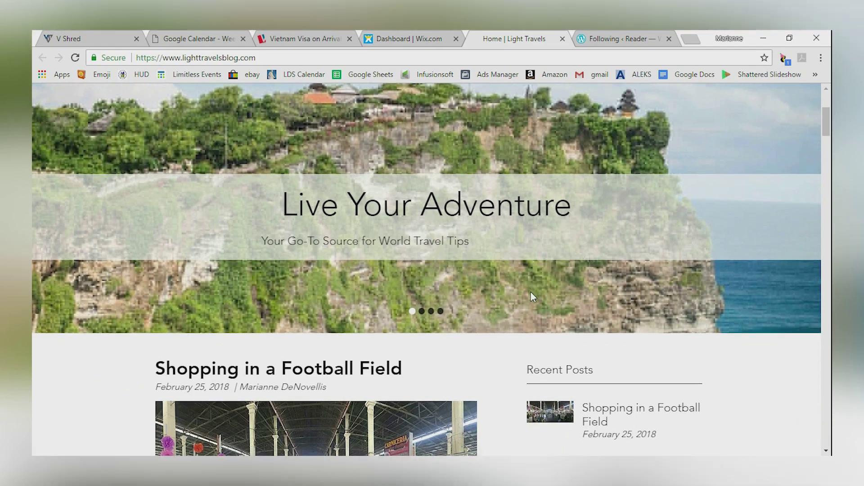
{"action": "scroll", "coordinate": [530, 290], "scroll_direction": "down", "scroll_amount": 2}
{"action": "scroll", "coordinate": [531, 293], "scroll_direction": "down", "scroll_amount": 10}
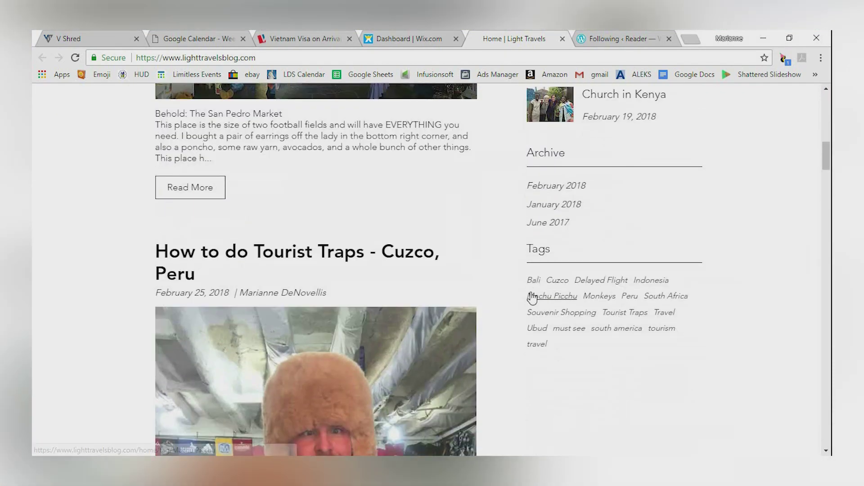
{"action": "scroll", "coordinate": [531, 293], "scroll_direction": "down", "scroll_amount": 10}
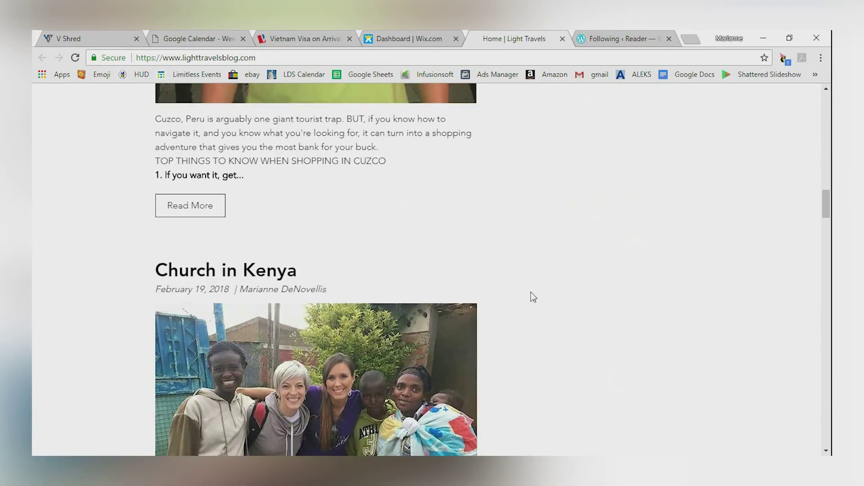
{"action": "scroll", "coordinate": [530, 293], "scroll_direction": "up", "scroll_amount": 3}
{"action": "scroll", "coordinate": [531, 293], "scroll_direction": "up", "scroll_amount": 20}
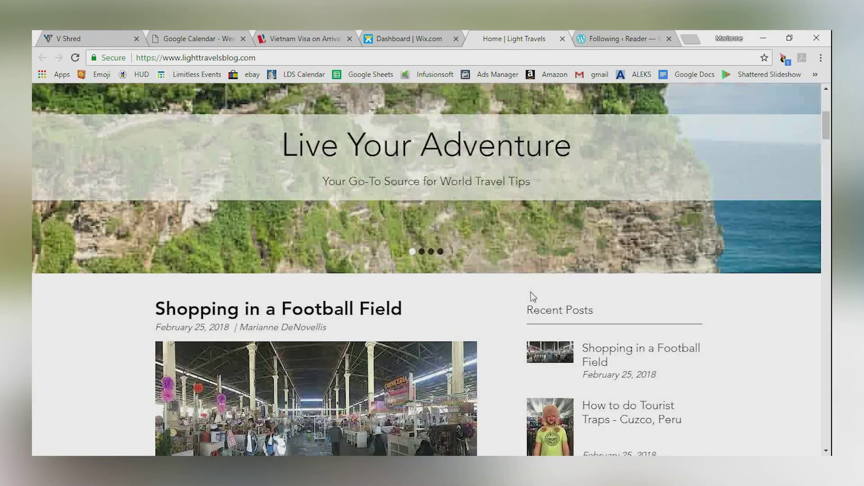
{"action": "scroll", "coordinate": [530, 293], "scroll_direction": "up", "scroll_amount": 4}
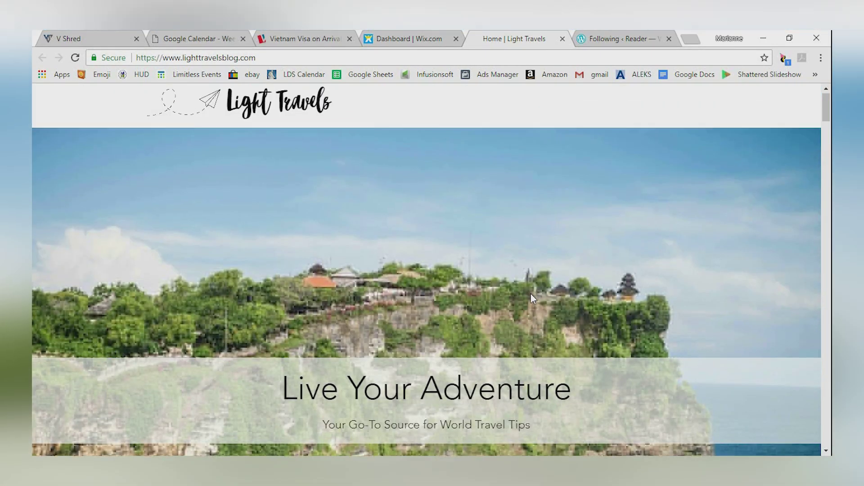
{"action": "scroll", "coordinate": [530, 293], "scroll_direction": "down", "scroll_amount": 2}
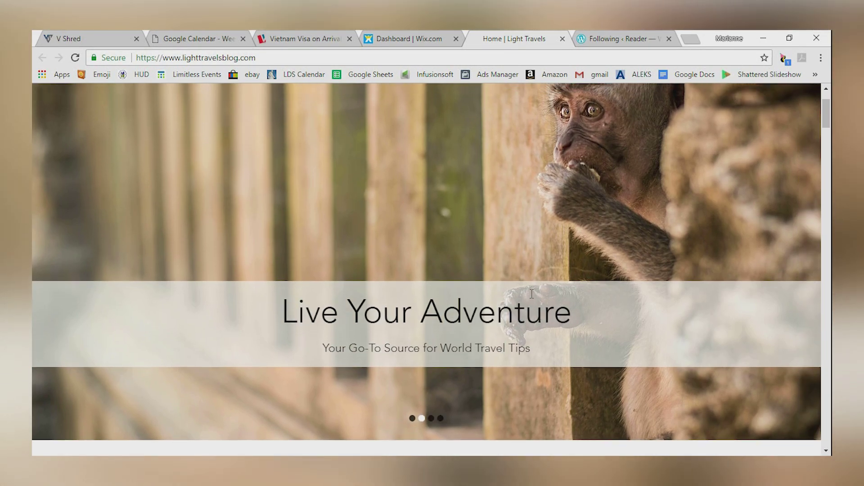
{"action": "scroll", "coordinate": [531, 293], "scroll_direction": "up", "scroll_amount": 1}
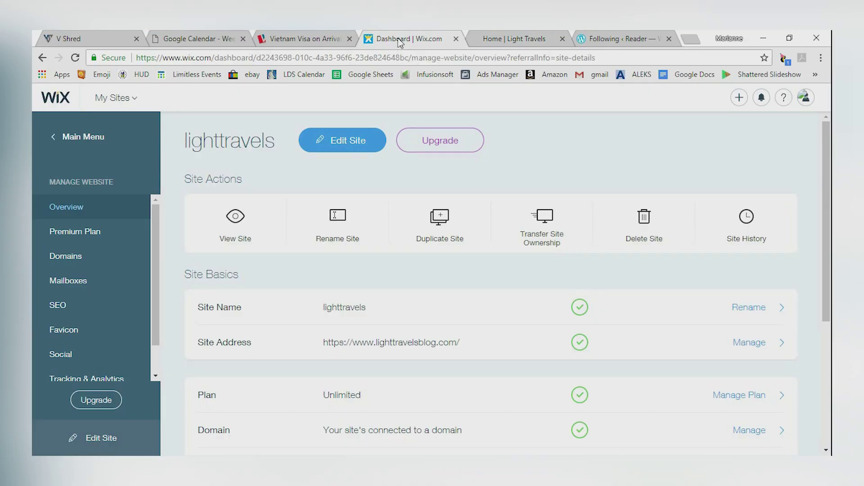
- From My Sites, create a new site and choose Photography as the site type
{"action": "left_click", "coordinate": [84, 139]}
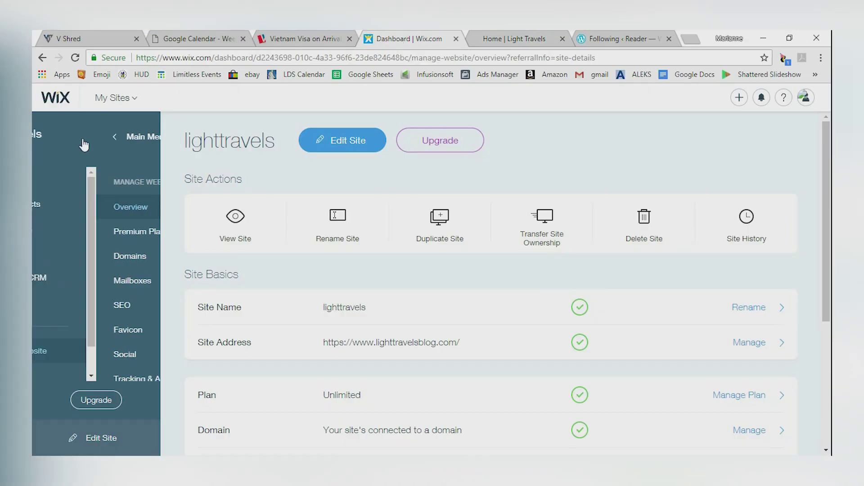
{"action": "mouse_move", "coordinate": [130, 114]}
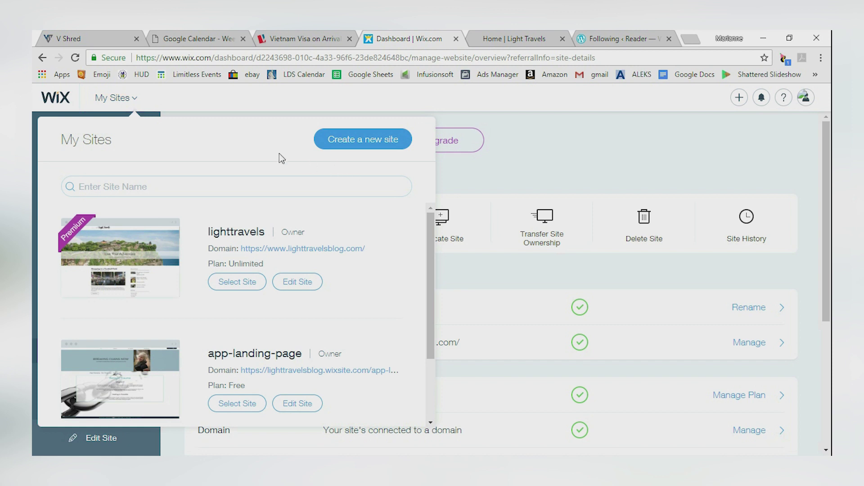
{"action": "left_click", "coordinate": [347, 149]}
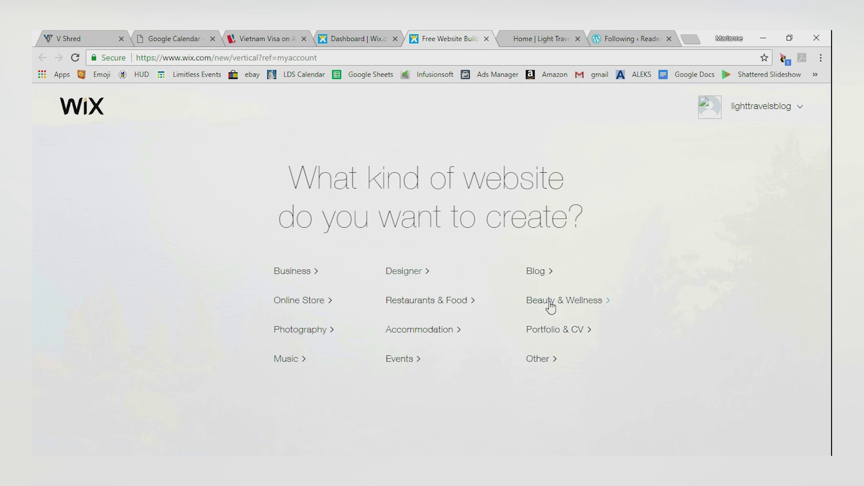
{"action": "left_click", "coordinate": [300, 329]}
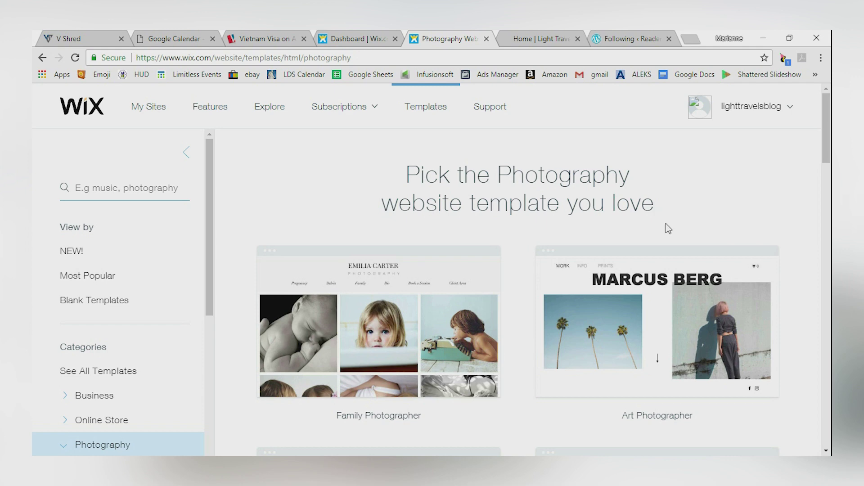
{"action": "scroll", "coordinate": [770, 271], "scroll_direction": "down", "scroll_amount": 6}
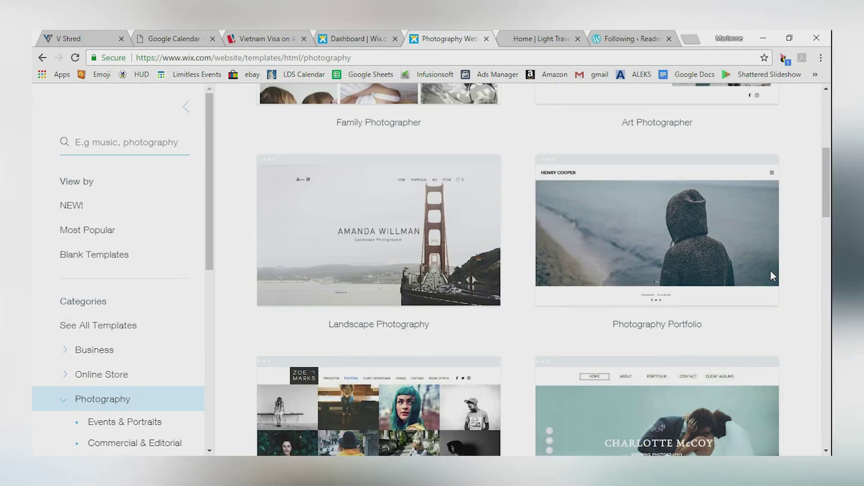
{"action": "scroll", "coordinate": [771, 271], "scroll_direction": "down", "scroll_amount": 5}
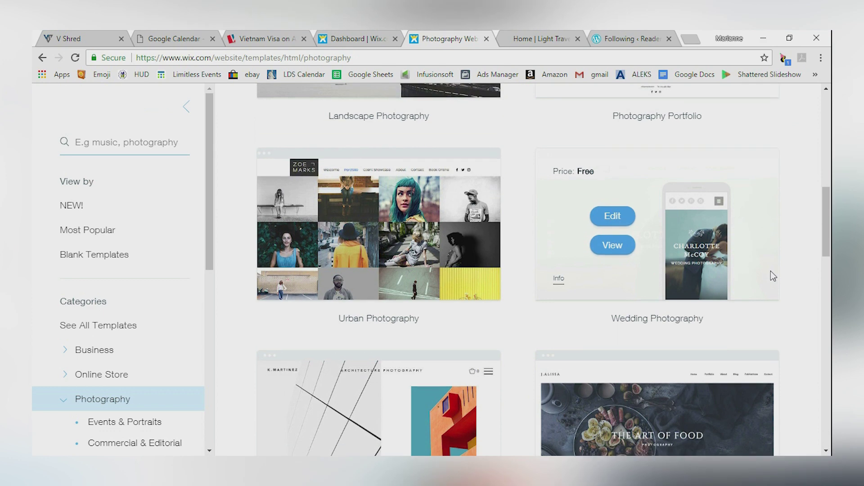
{"action": "scroll", "coordinate": [771, 274], "scroll_direction": "down", "scroll_amount": 5}
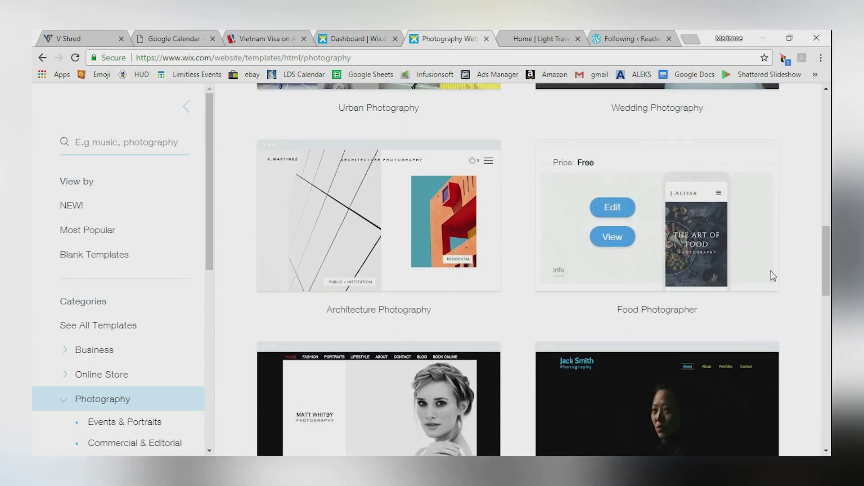
{"action": "scroll", "coordinate": [771, 272], "scroll_direction": "down", "scroll_amount": 6}
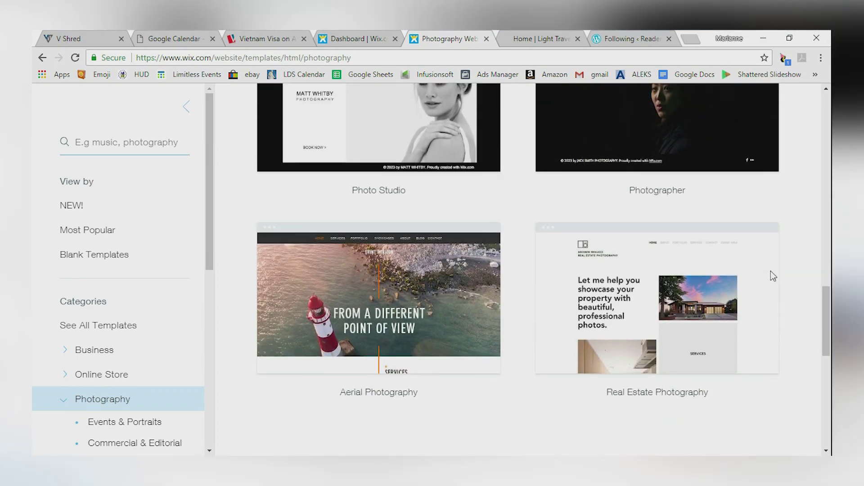
{"action": "scroll", "coordinate": [770, 271], "scroll_direction": "up", "scroll_amount": 12}
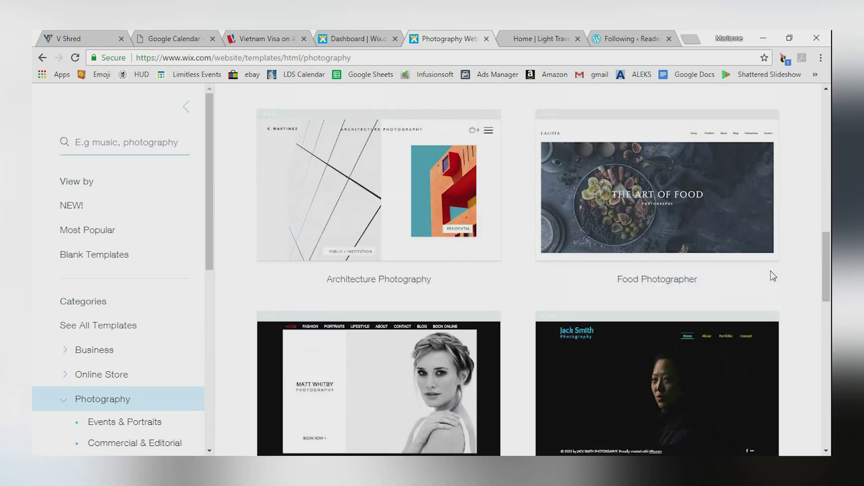
{"action": "scroll", "coordinate": [770, 271], "scroll_direction": "up", "scroll_amount": 8}
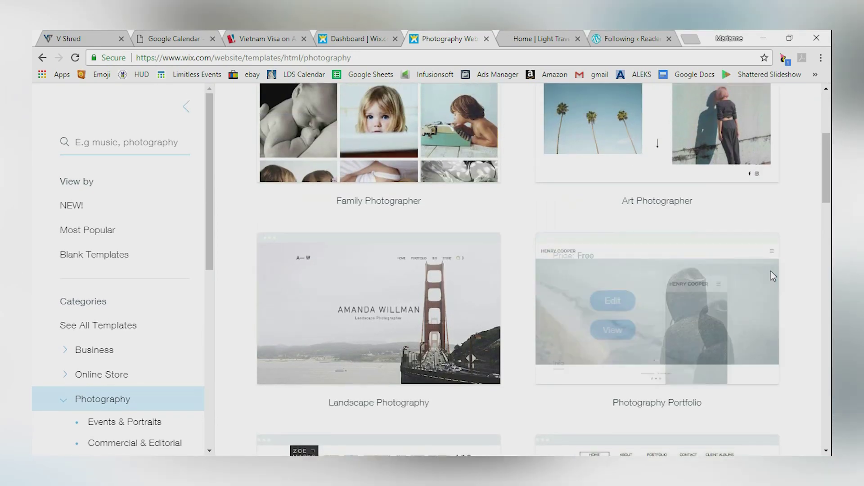
{"action": "scroll", "coordinate": [770, 271], "scroll_direction": "up", "scroll_amount": 1}
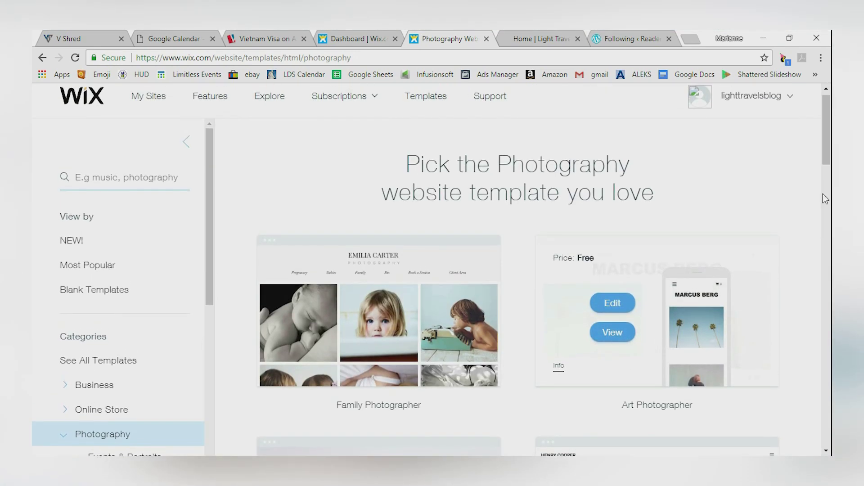
{"action": "mouse_move", "coordinate": [645, 321]}
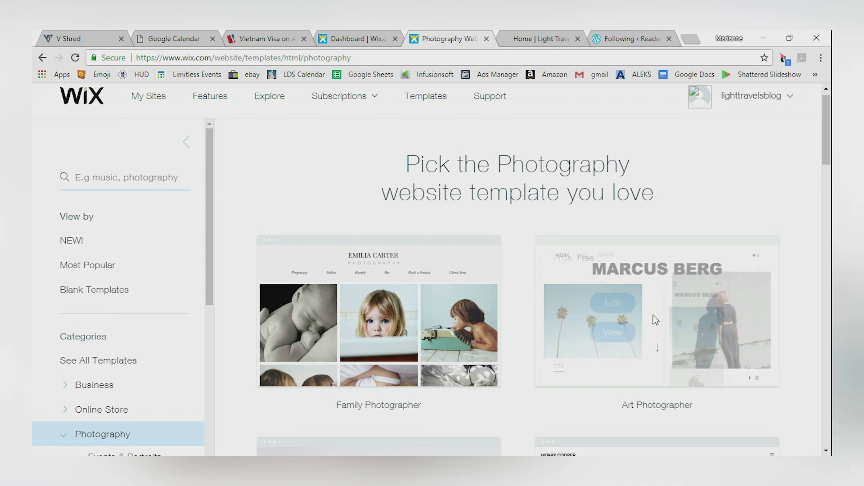
{"action": "mouse_move", "coordinate": [408, 293]}
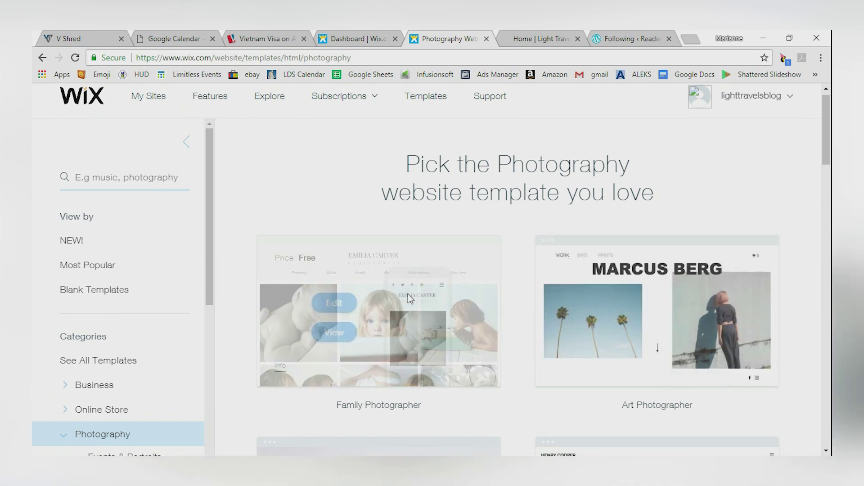
{"action": "scroll", "coordinate": [407, 295], "scroll_direction": "down", "scroll_amount": 3}
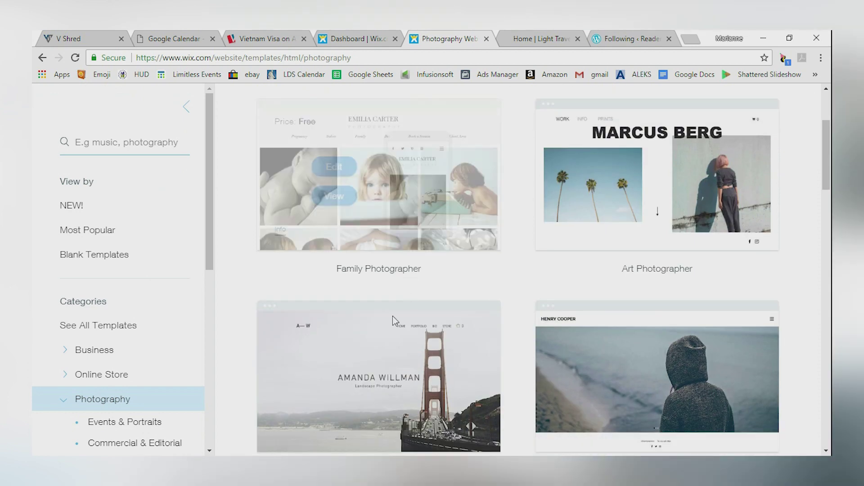
{"action": "mouse_move", "coordinate": [379, 341]}
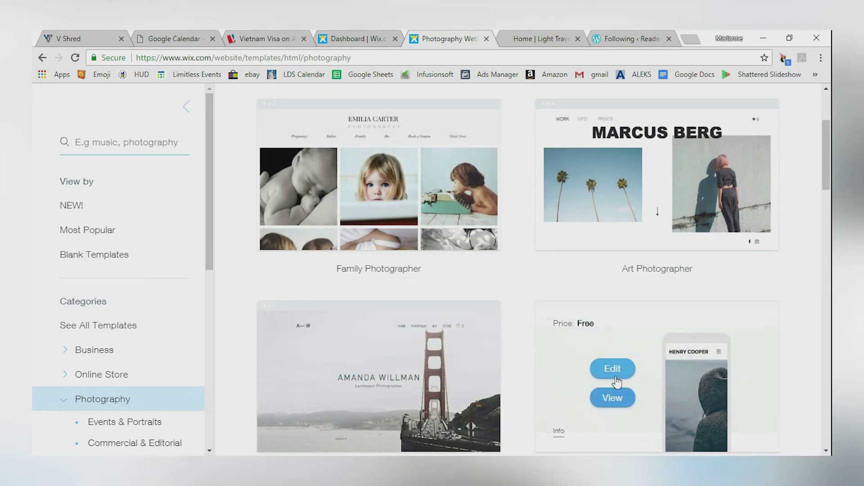
{"action": "mouse_move", "coordinate": [732, 184]}
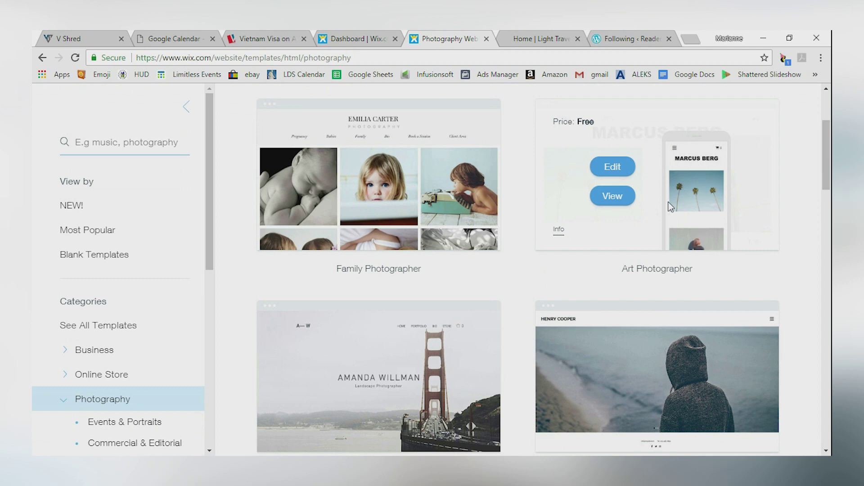
{"action": "mouse_move", "coordinate": [338, 225]}
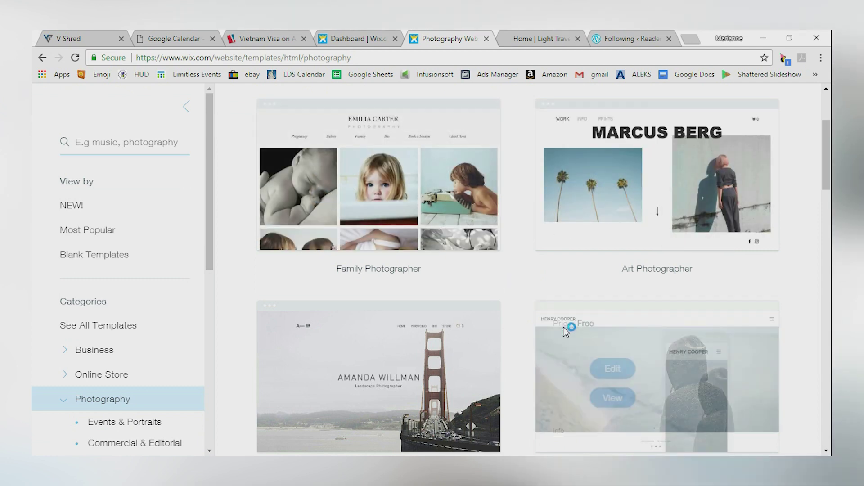
{"action": "mouse_move", "coordinate": [416, 366]}
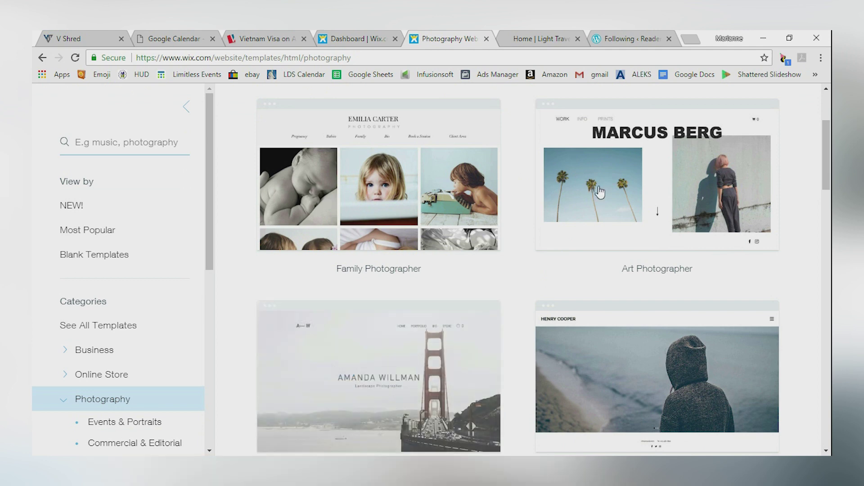
{"action": "mouse_move", "coordinate": [610, 181]}
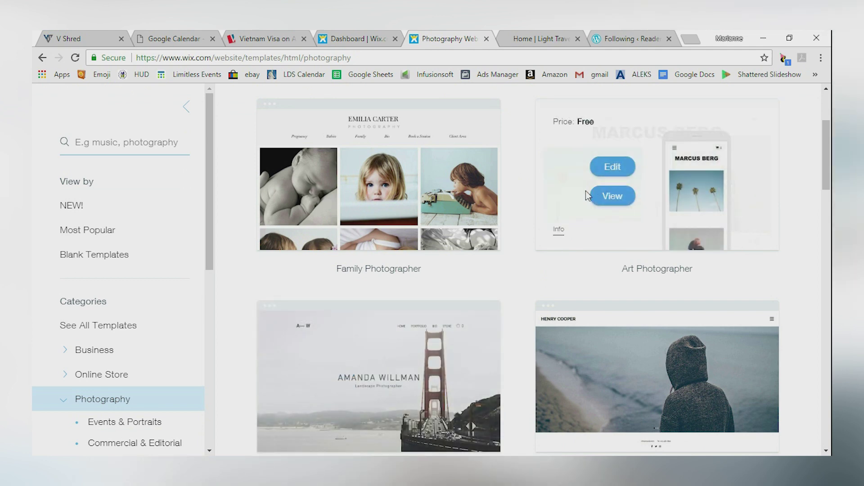
{"action": "scroll", "coordinate": [469, 280], "scroll_direction": "down", "scroll_amount": 1}
{"action": "scroll", "coordinate": [471, 277], "scroll_direction": "down", "scroll_amount": 2}
{"action": "mouse_move", "coordinate": [411, 269]}
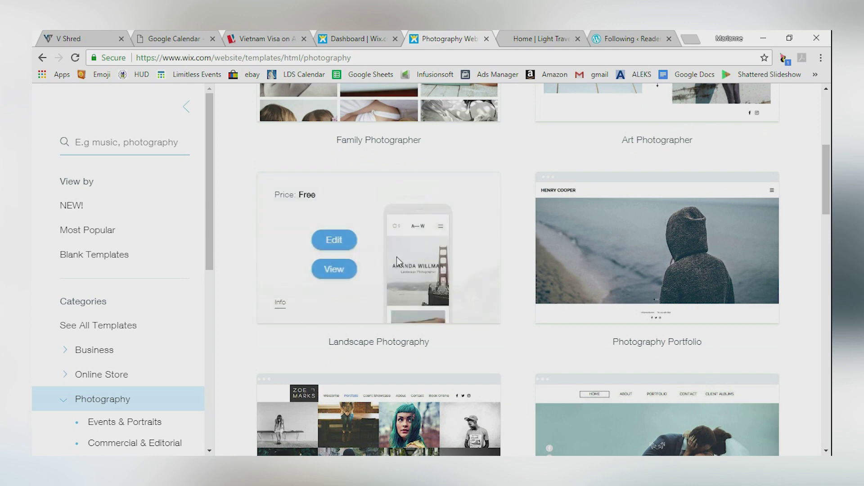
{"action": "scroll", "coordinate": [418, 284], "scroll_direction": "down", "scroll_amount": 2}
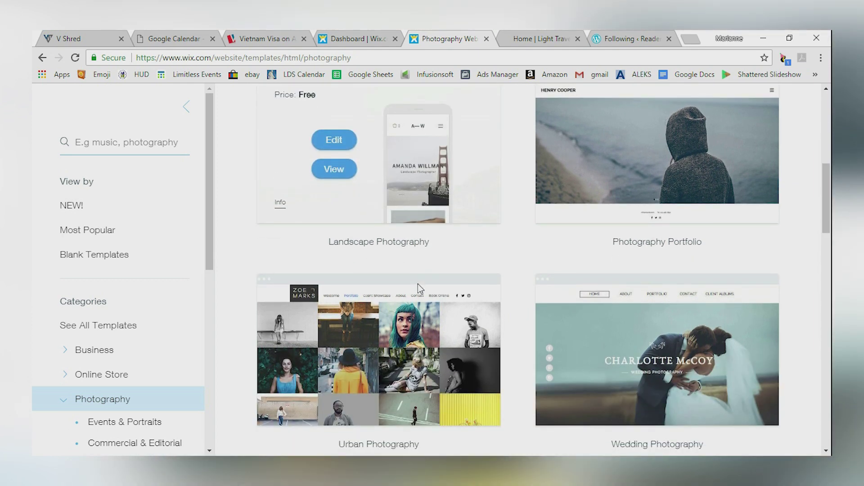
{"action": "mouse_move", "coordinate": [408, 337]}
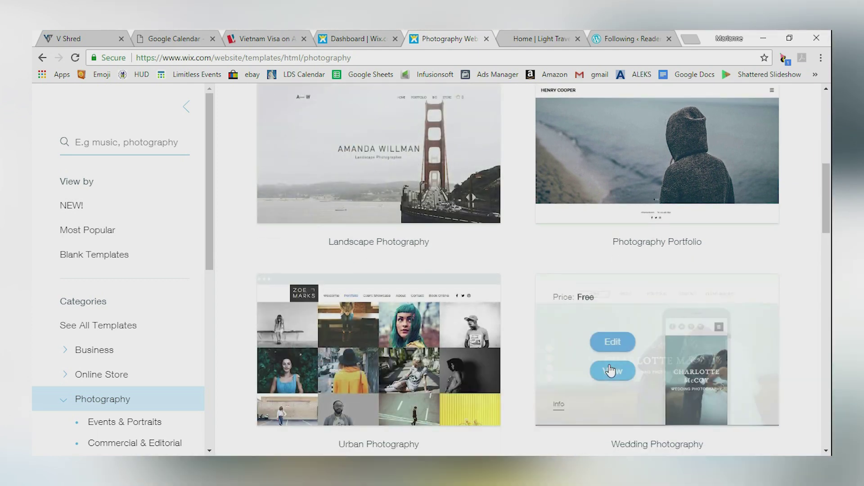
{"action": "mouse_move", "coordinate": [393, 171]}
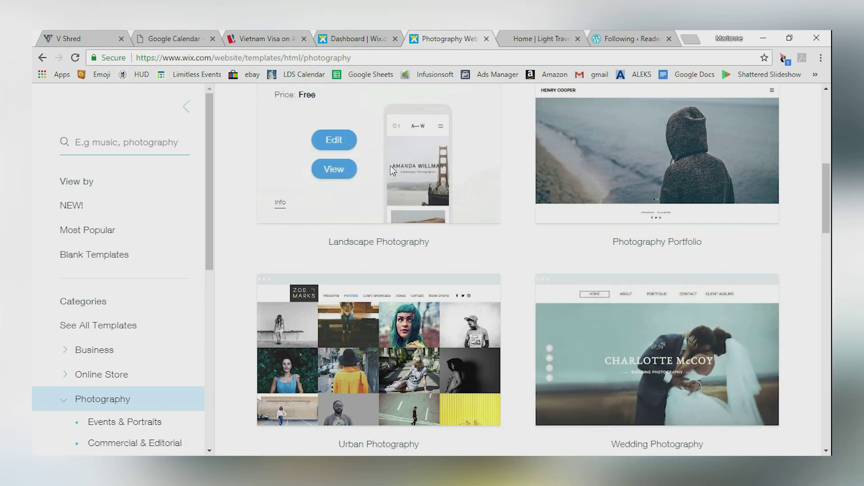
{"action": "scroll", "coordinate": [435, 168], "scroll_direction": "up", "scroll_amount": 1}
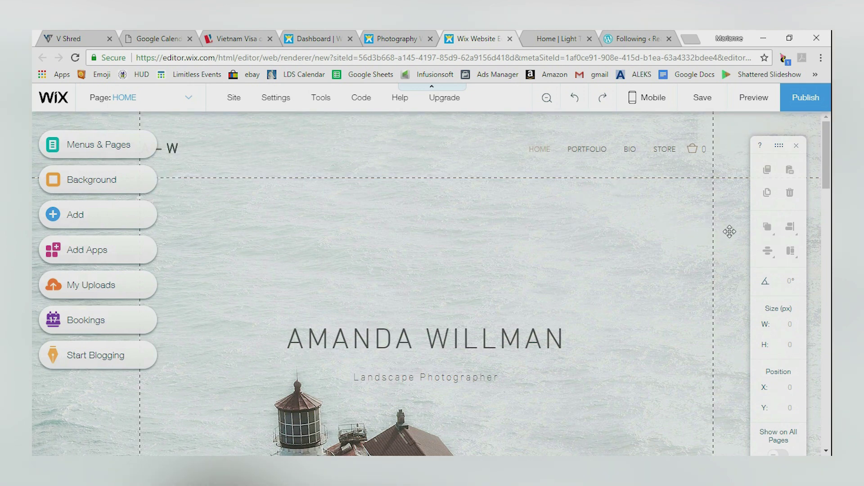
- Switch to the lighttravelsblog.com tab to look at the live example site
{"action": "left_click", "coordinate": [566, 38]}
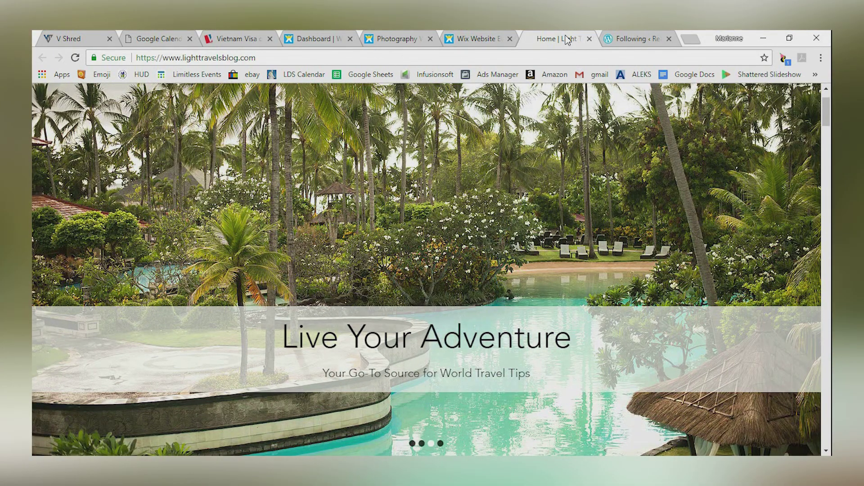
{"action": "left_click", "coordinate": [471, 39]}
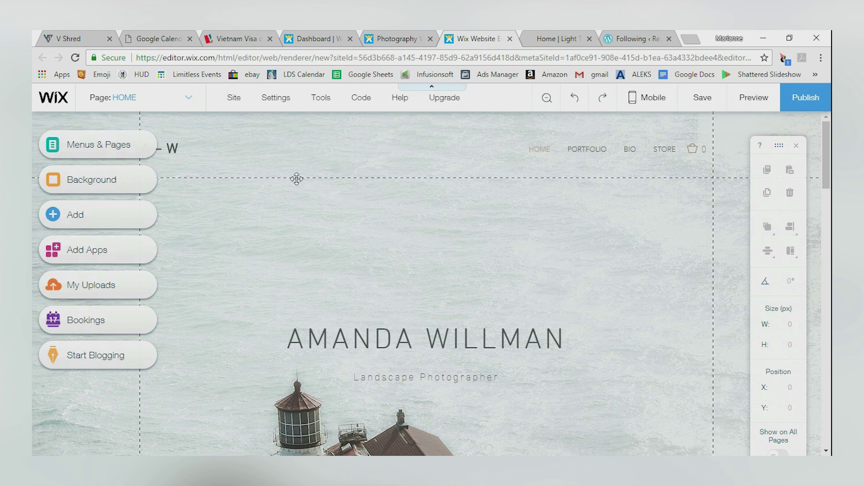
- Add a new blank page to the site from the Menus & Pages list
{"action": "left_click", "coordinate": [84, 150]}
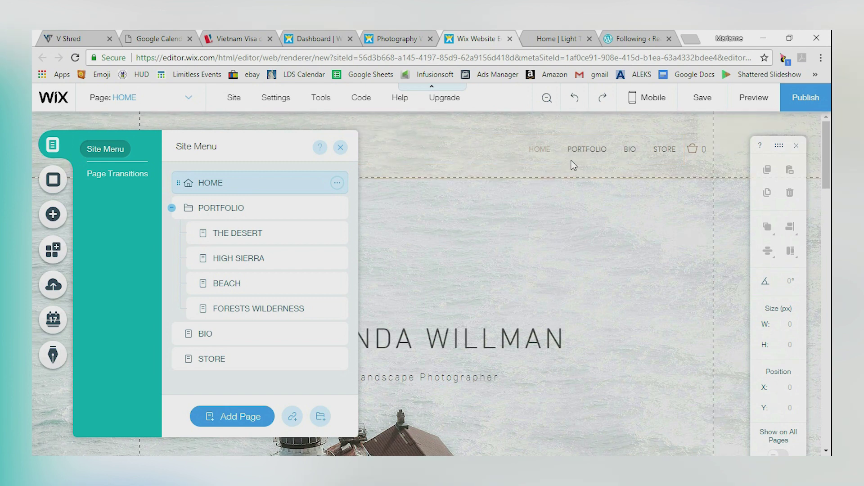
{"action": "left_click", "coordinate": [582, 149]}
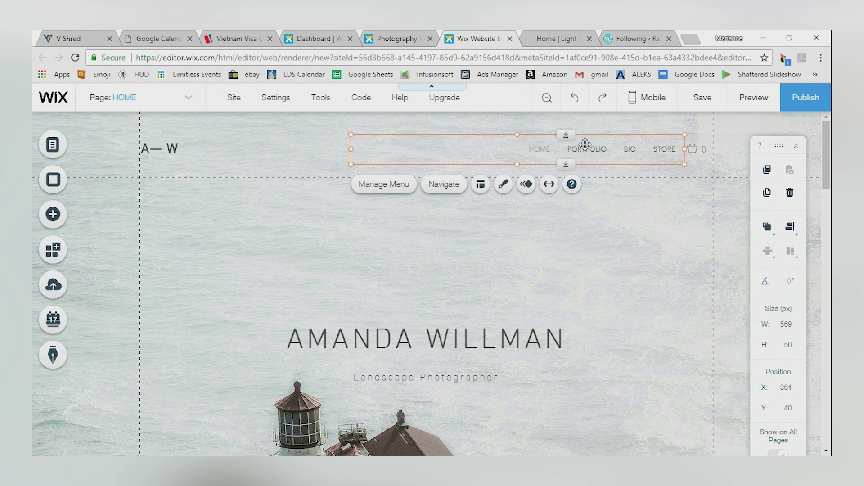
{"action": "double_click", "coordinate": [585, 144]}
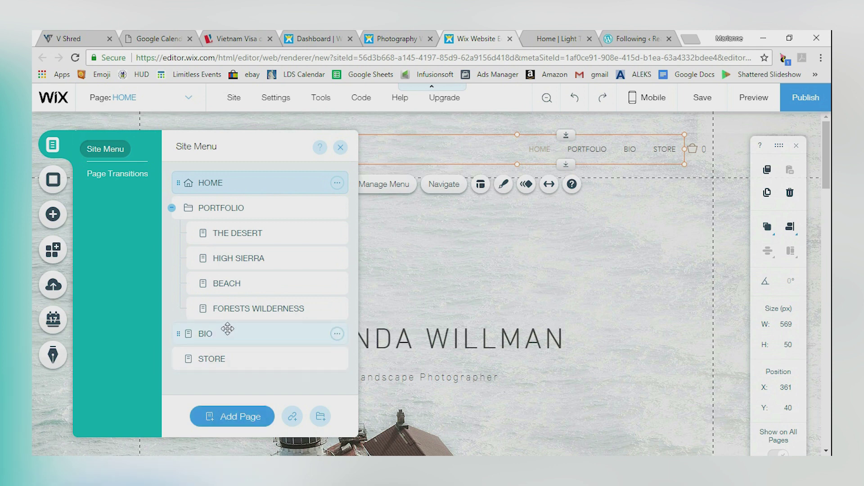
{"action": "left_click", "coordinate": [256, 423]}
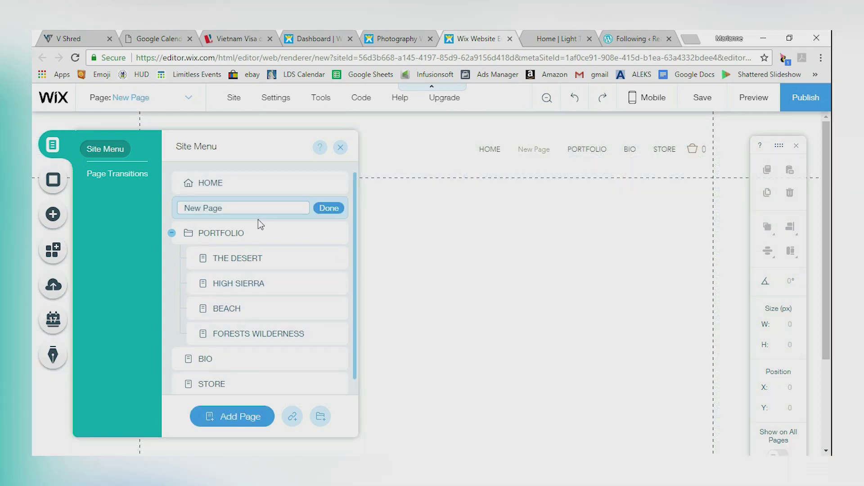
{"action": "key", "text": "Return"}
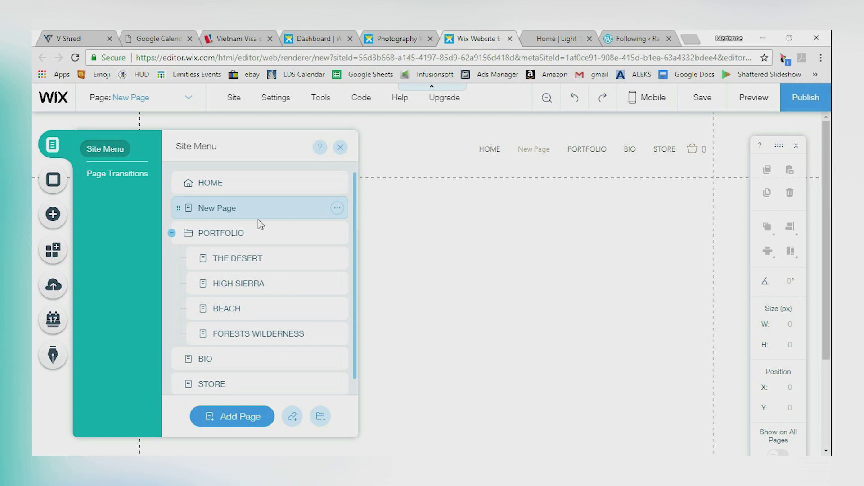
- Rename the new page to 'ABOUT ME', placed right after HOME
{"action": "double_click", "coordinate": [229, 207]}
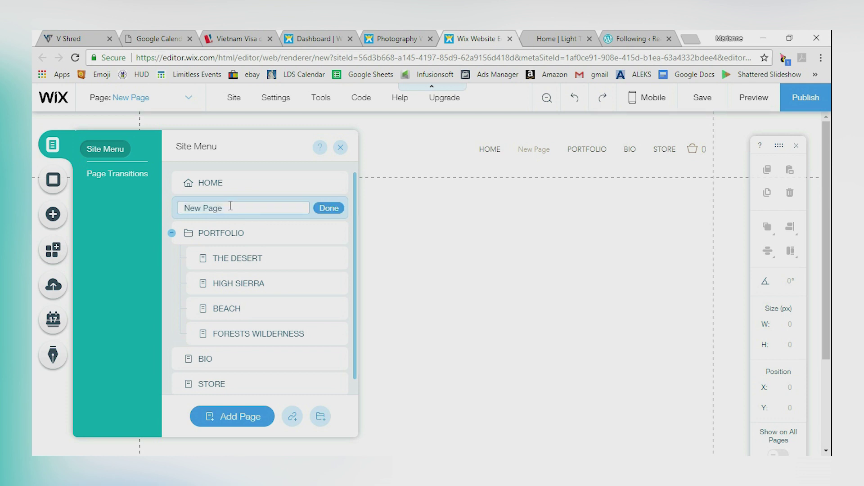
{"action": "key", "text": "ctrl+a"}
{"action": "key", "text": "BackSpace"}
{"action": "type", "text": "Abo"}
{"action": "type", "text": "ut <E"}
{"action": "key", "text": "BackSpace"}
{"action": "key", "text": "BackSpace"}
{"action": "key", "text": "BackSpace"}
{"action": "left_click", "coordinate": [329, 209]}
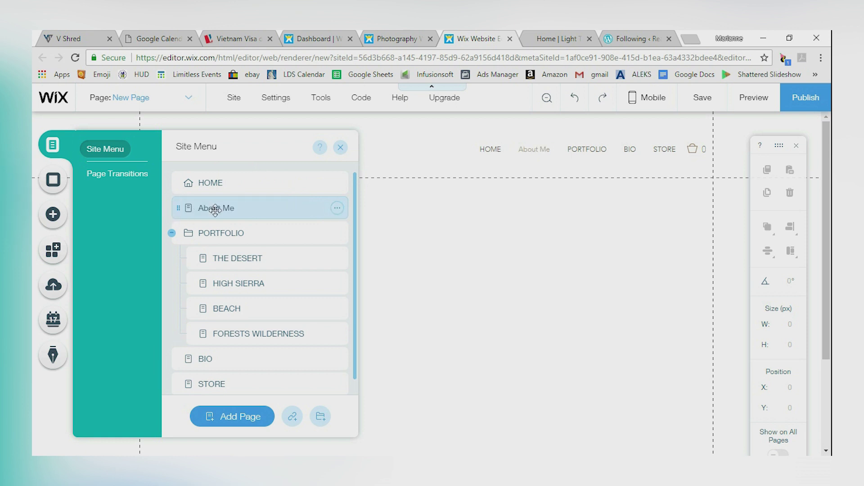
{"action": "double_click", "coordinate": [238, 209]}
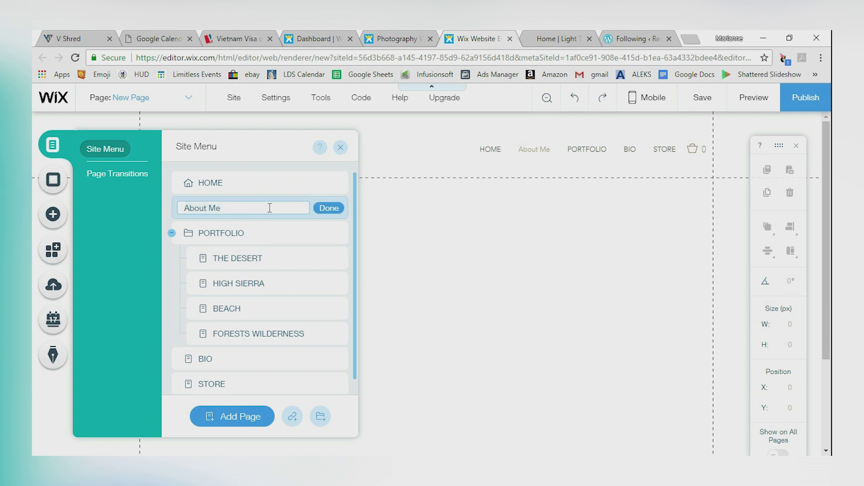
{"action": "key", "text": "ctrl+a"}
{"action": "type", "text": "ABOUT ME"}
{"action": "key", "text": "Return"}
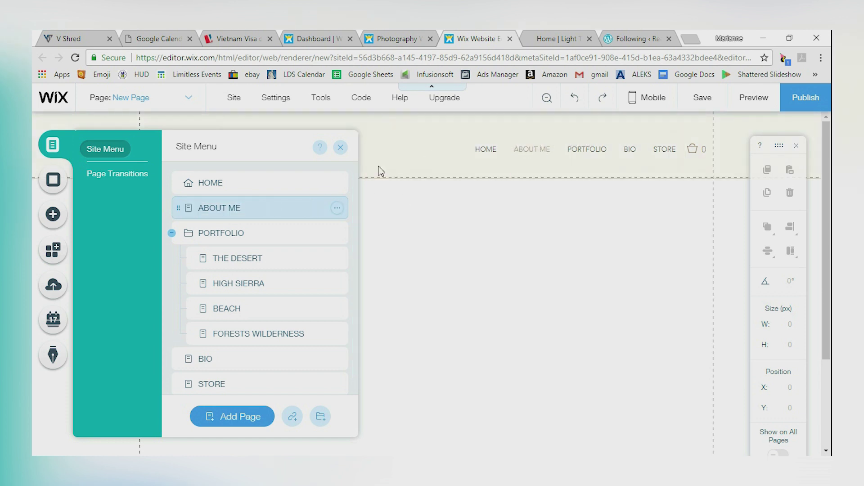
- Drag the ABOUT ME row below BIO and indent it as a BIO subpage
{"action": "left_click_drag", "start_coordinate": [188, 208], "coordinate": [249, 360]}
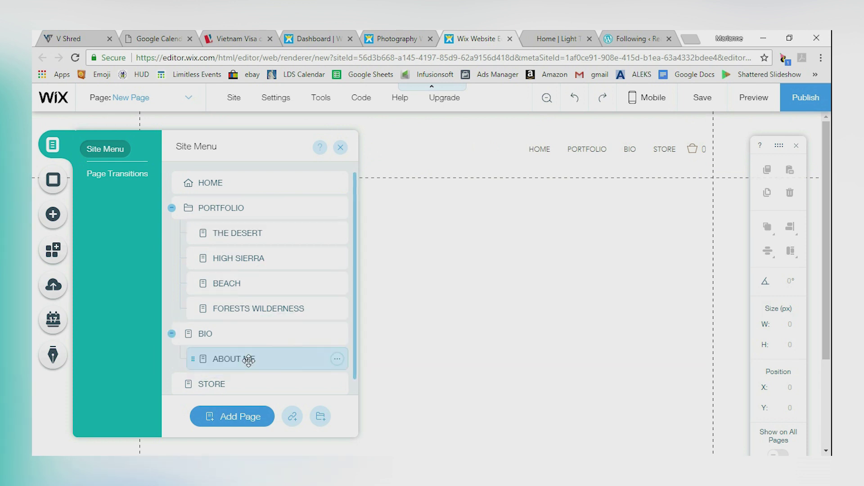
{"action": "mouse_move", "coordinate": [246, 359]}
{"action": "left_mouse_down"}
{"action": "mouse_move", "coordinate": [210, 354]}
{"action": "mouse_move", "coordinate": [245, 358]}
{"action": "left_mouse_up"}
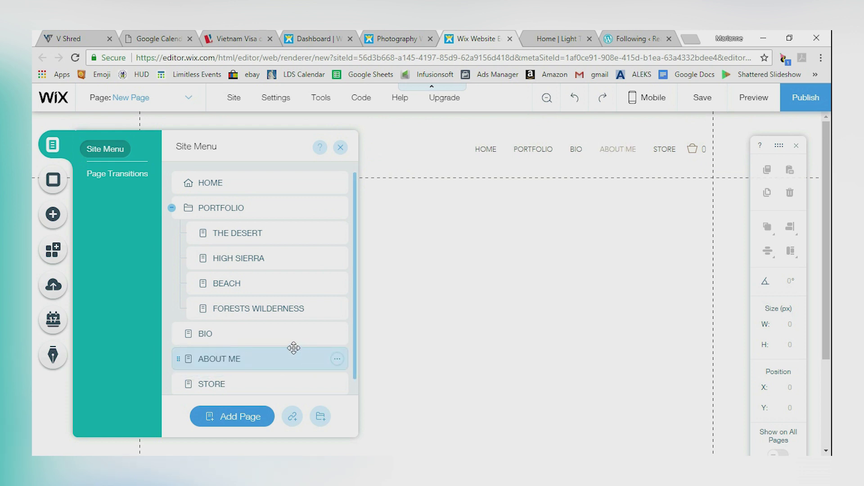
{"action": "left_click_drag", "start_coordinate": [210, 360], "coordinate": [251, 353]}
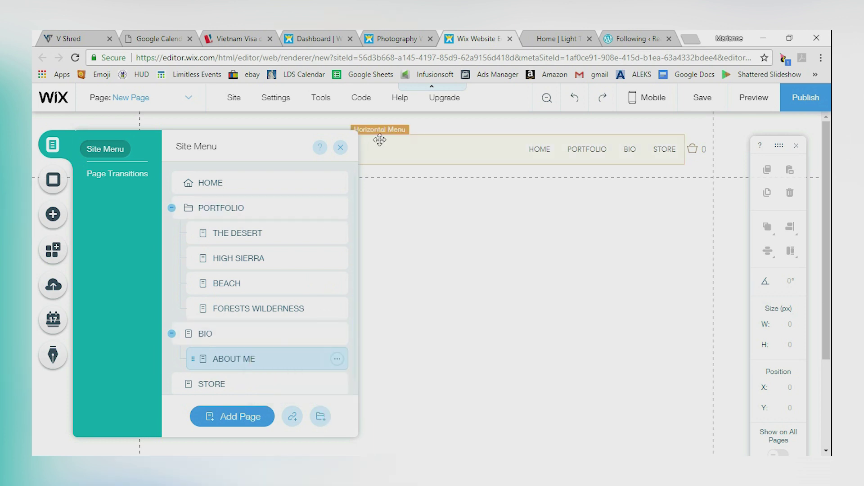
{"action": "left_click", "coordinate": [341, 148]}
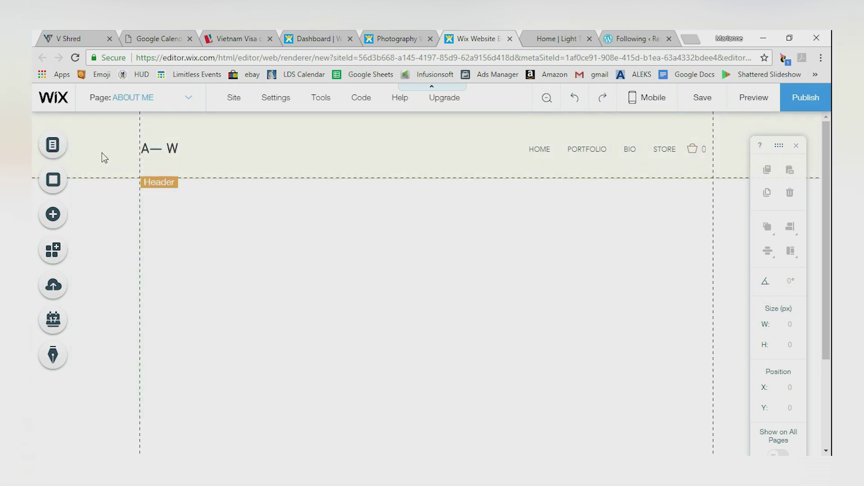
{"action": "left_click", "coordinate": [56, 189]}
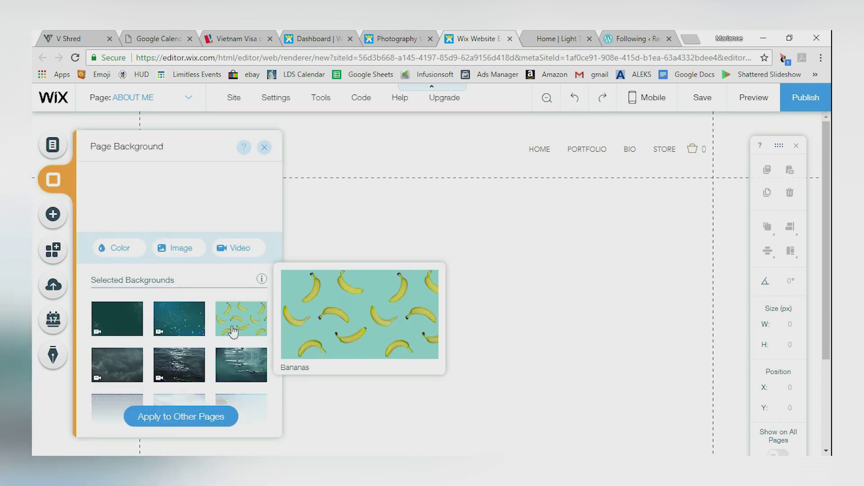
{"action": "scroll", "coordinate": [233, 332], "scroll_direction": "down", "scroll_amount": 1}
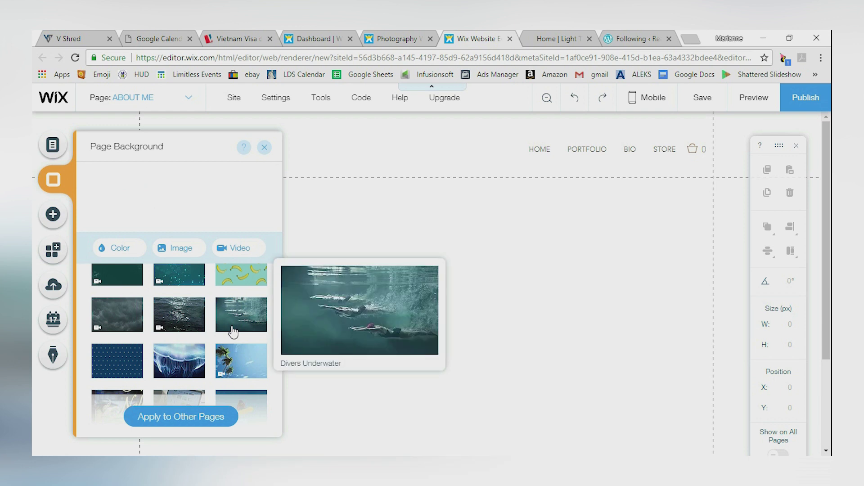
{"action": "scroll", "coordinate": [233, 332], "scroll_direction": "down", "scroll_amount": 2}
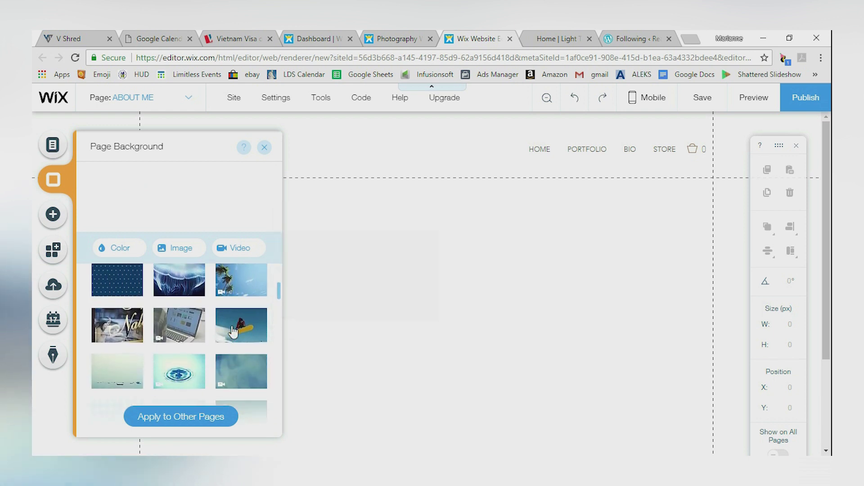
{"action": "scroll", "coordinate": [233, 332], "scroll_direction": "down", "scroll_amount": 1}
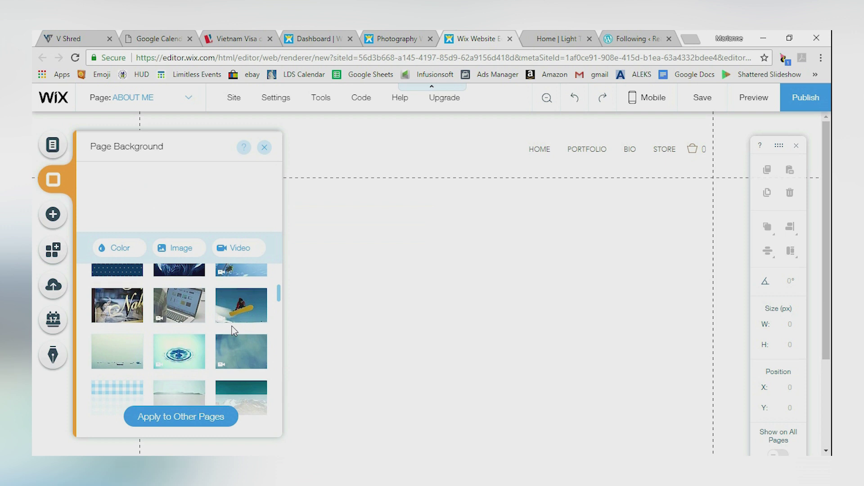
{"action": "scroll", "coordinate": [234, 331], "scroll_direction": "down", "scroll_amount": 5}
{"action": "scroll", "coordinate": [233, 332], "scroll_direction": "down", "scroll_amount": 5}
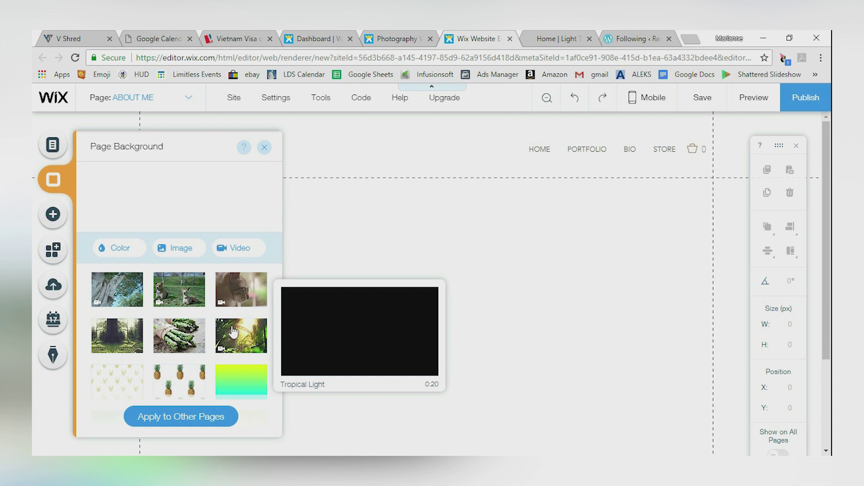
{"action": "scroll", "coordinate": [234, 332], "scroll_direction": "down", "scroll_amount": 1}
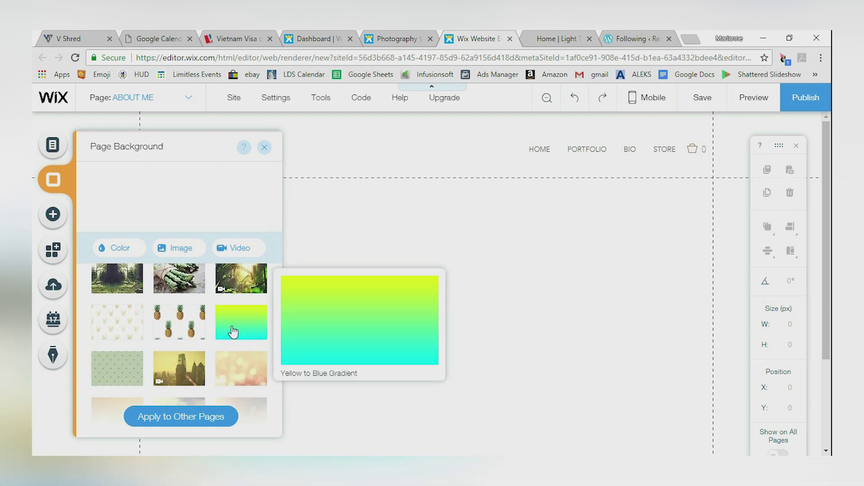
{"action": "scroll", "coordinate": [234, 331], "scroll_direction": "up", "scroll_amount": 1}
{"action": "mouse_move", "coordinate": [176, 292]}
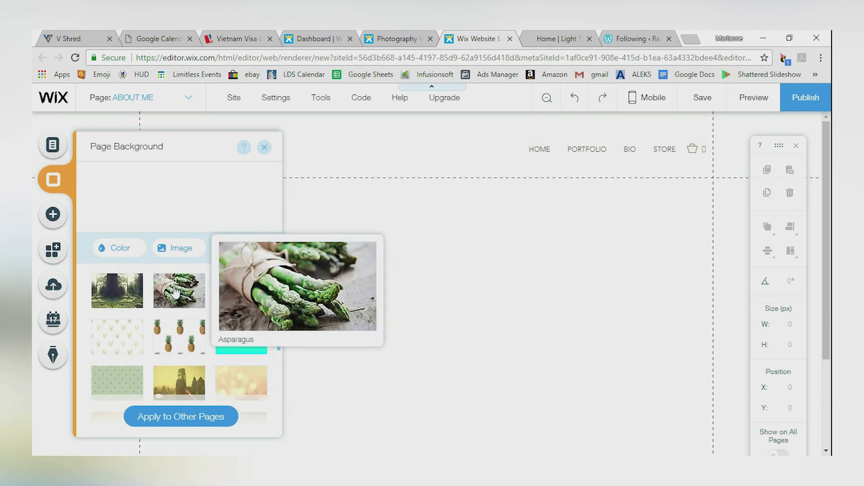
{"action": "scroll", "coordinate": [203, 363], "scroll_direction": "down", "scroll_amount": 2}
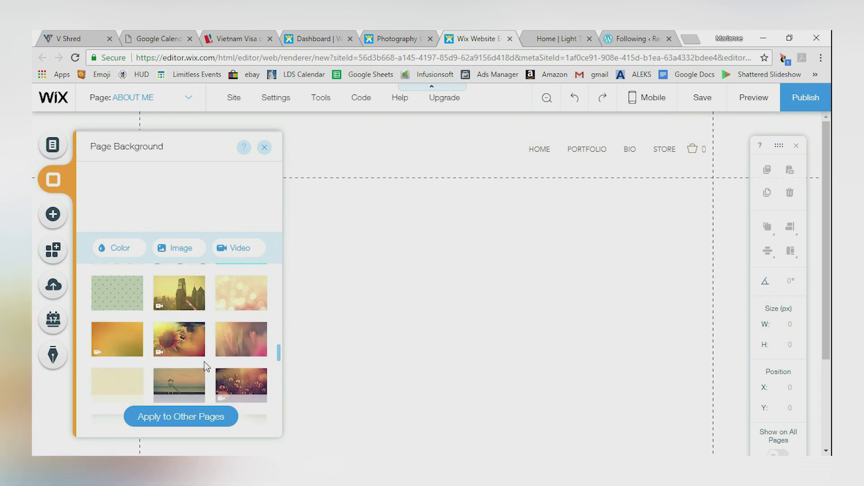
{"action": "scroll", "coordinate": [204, 367], "scroll_direction": "down", "scroll_amount": 3}
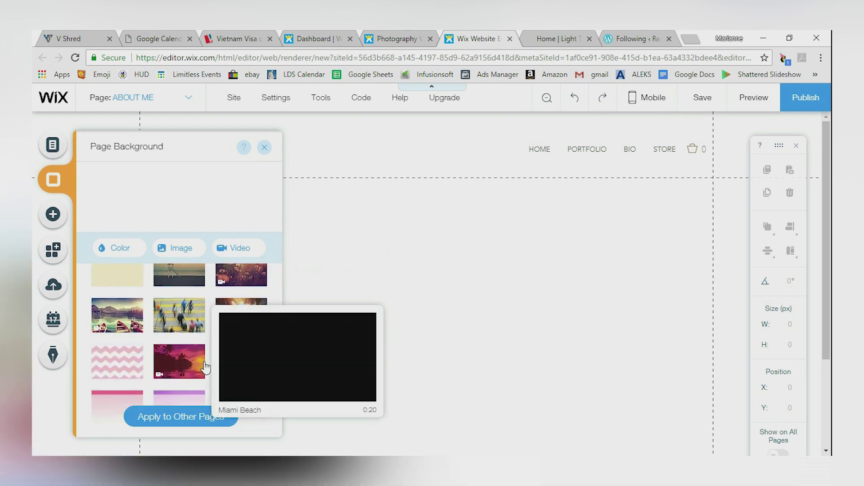
{"action": "scroll", "coordinate": [178, 367], "scroll_direction": "down", "scroll_amount": 2}
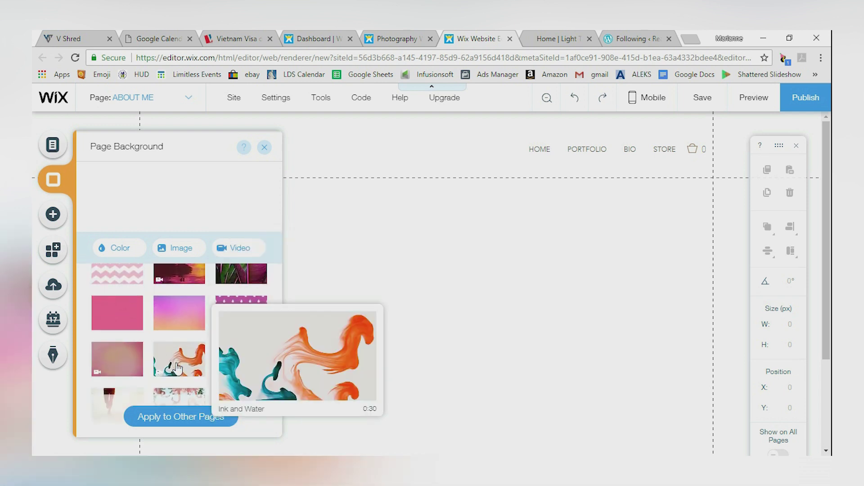
{"action": "scroll", "coordinate": [177, 369], "scroll_direction": "down", "scroll_amount": 1}
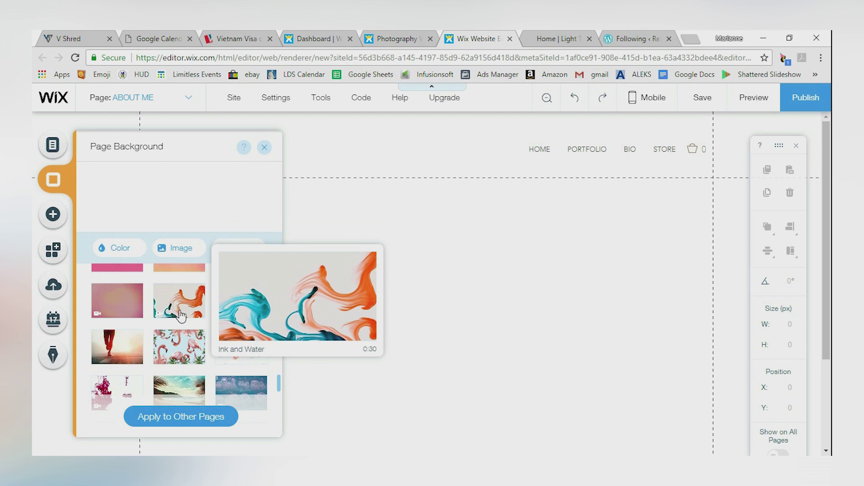
{"action": "mouse_move", "coordinate": [169, 361]}
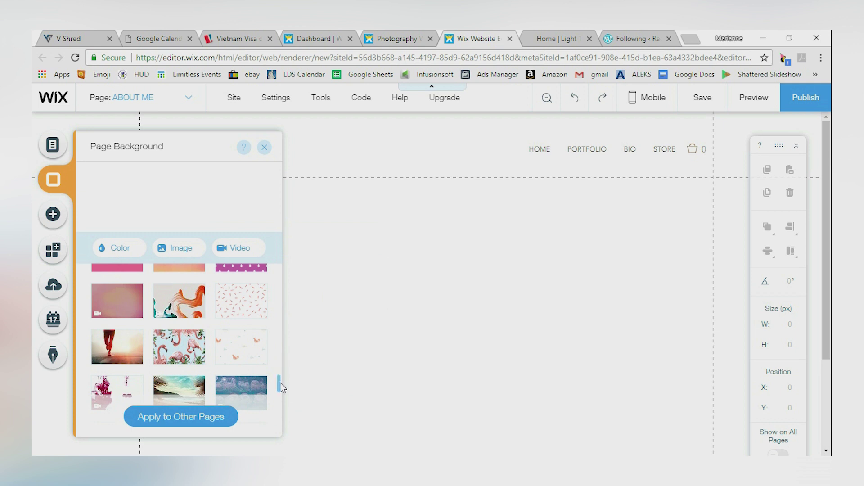
{"action": "left_click_drag", "start_coordinate": [281, 386], "coordinate": [281, 351]}
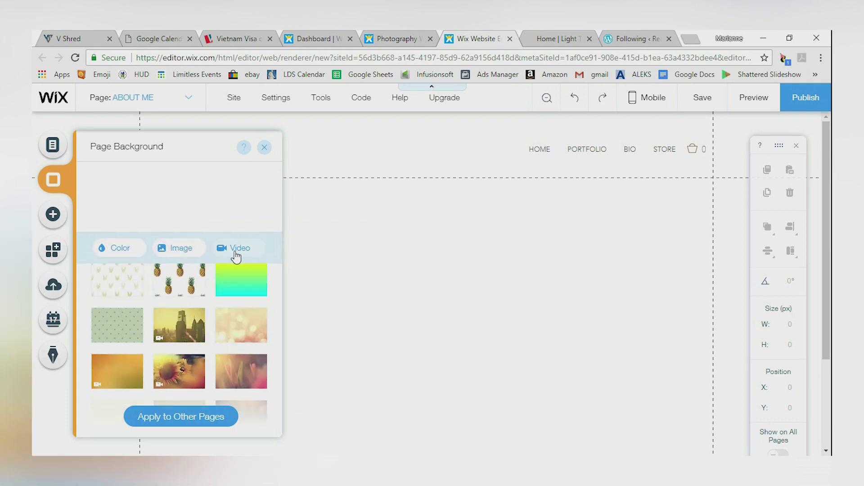
{"action": "left_click", "coordinate": [193, 253]}
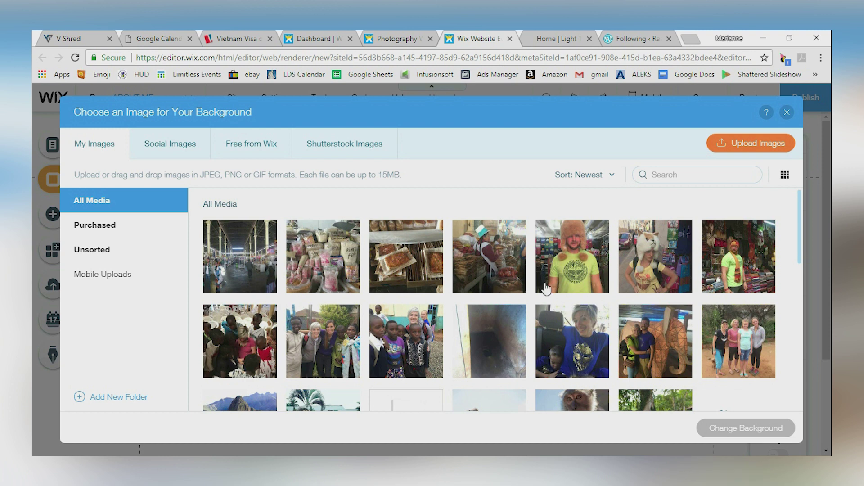
- Apply the free Wix 'Vintage Film' slide-mounts photo as the ABOUT ME page background
{"action": "mouse_move", "coordinate": [377, 284]}
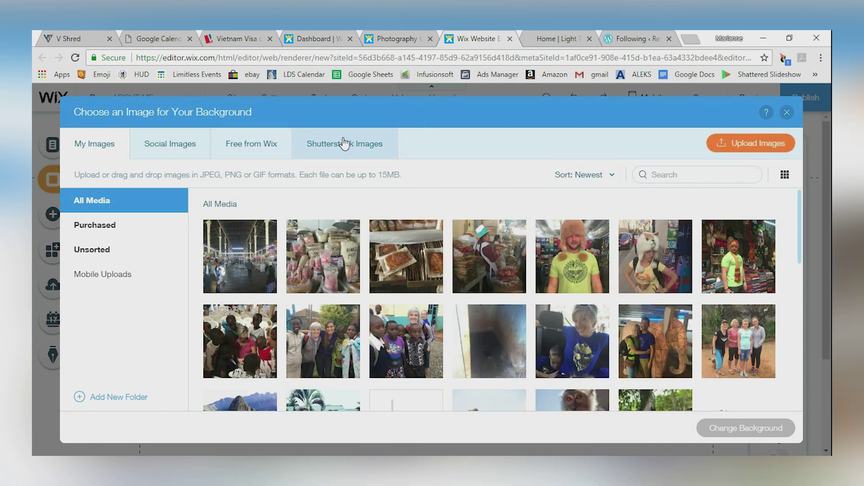
{"action": "left_click", "coordinate": [248, 139]}
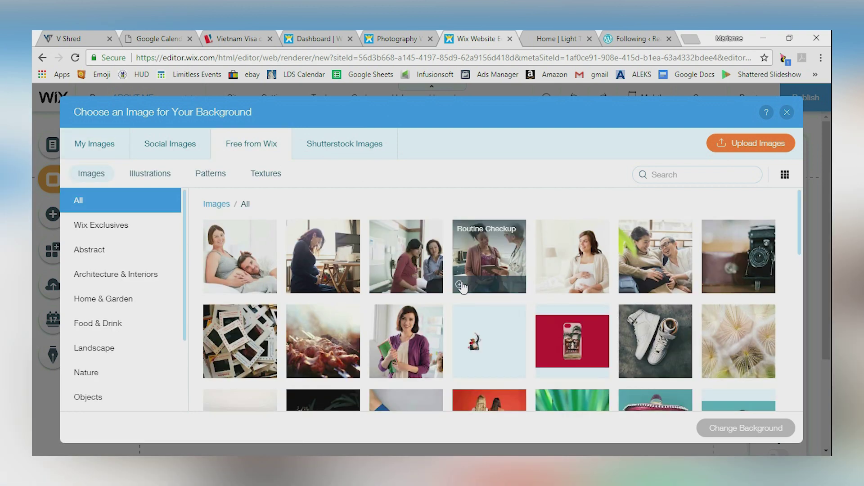
{"action": "left_click", "coordinate": [245, 321]}
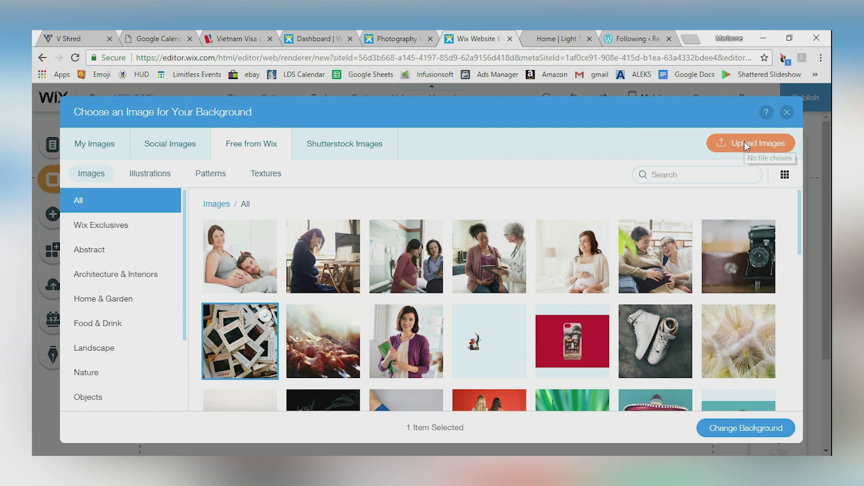
{"action": "left_click", "coordinate": [356, 147]}
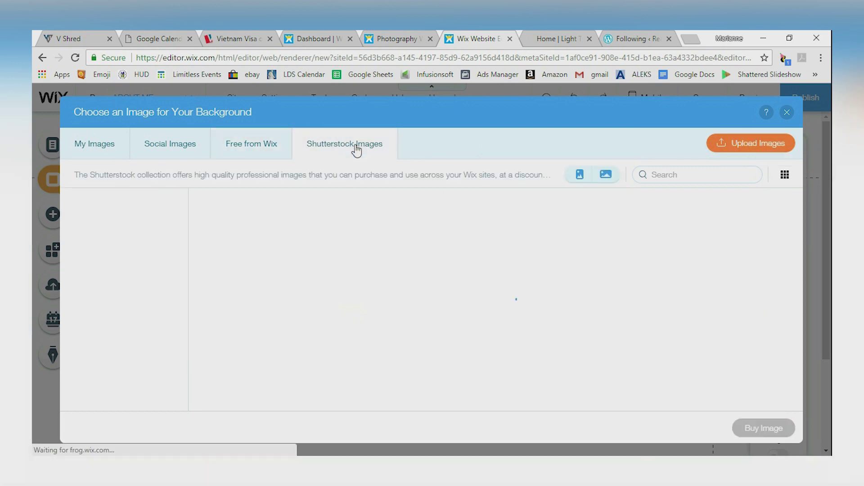
{"action": "left_click", "coordinate": [255, 147]}
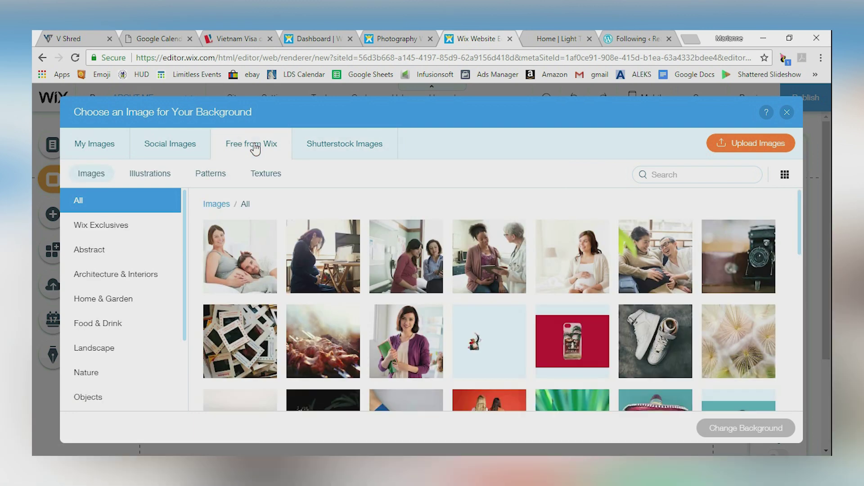
{"action": "left_click", "coordinate": [251, 333]}
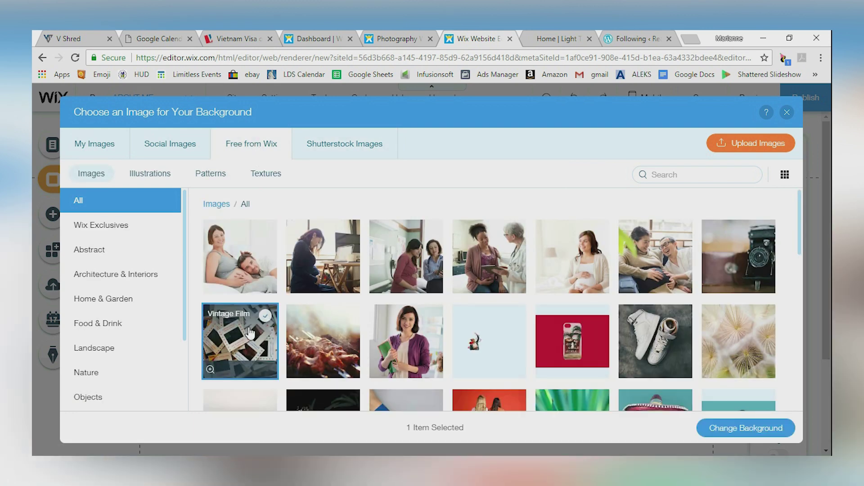
{"action": "left_click", "coordinate": [760, 430]}
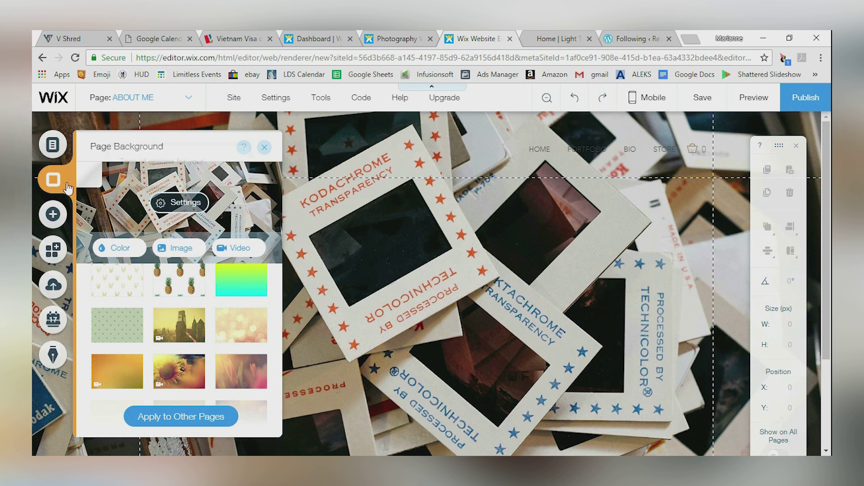
- Drag a Social Bar with Facebook, Twitter, Google+, YouTube, Pinterest and Instagram icons into the header
{"action": "left_click", "coordinate": [52, 216]}
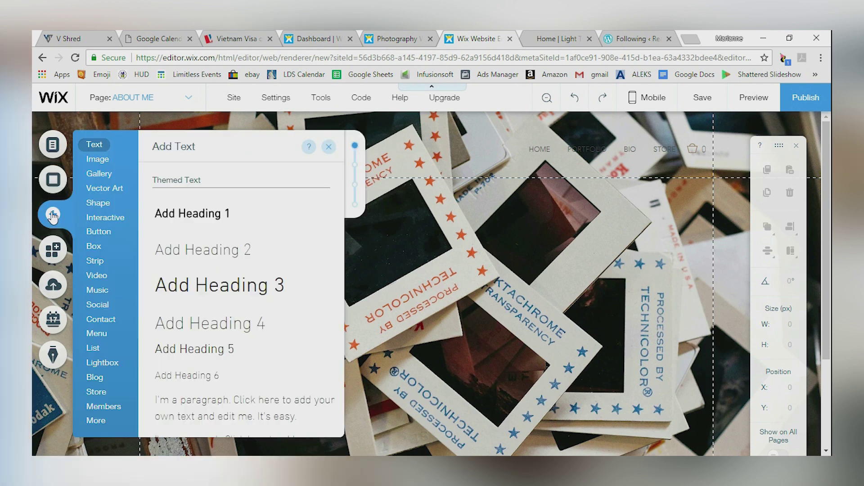
{"action": "mouse_move", "coordinate": [120, 192]}
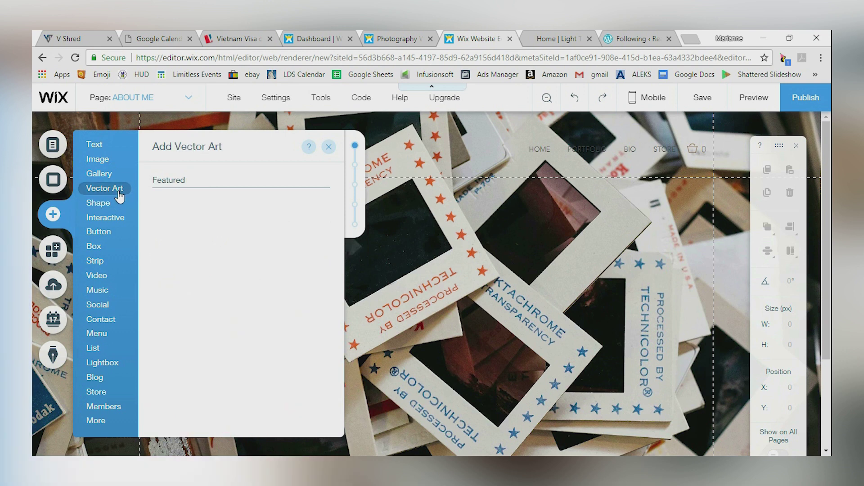
{"action": "mouse_move", "coordinate": [109, 210]}
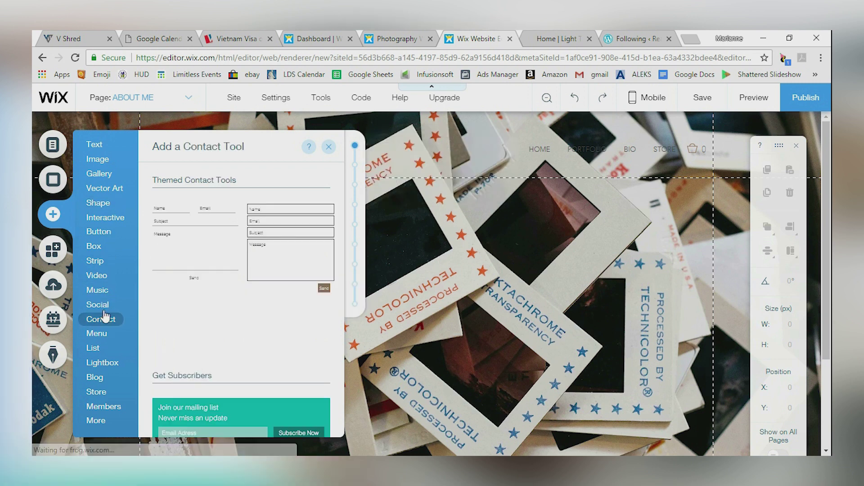
{"action": "mouse_move", "coordinate": [104, 311]}
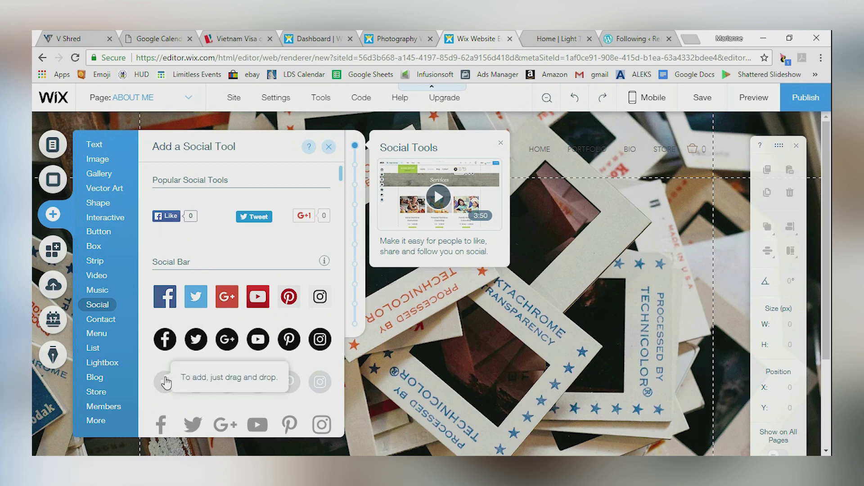
{"action": "left_click_drag", "start_coordinate": [166, 383], "coordinate": [553, 166]}
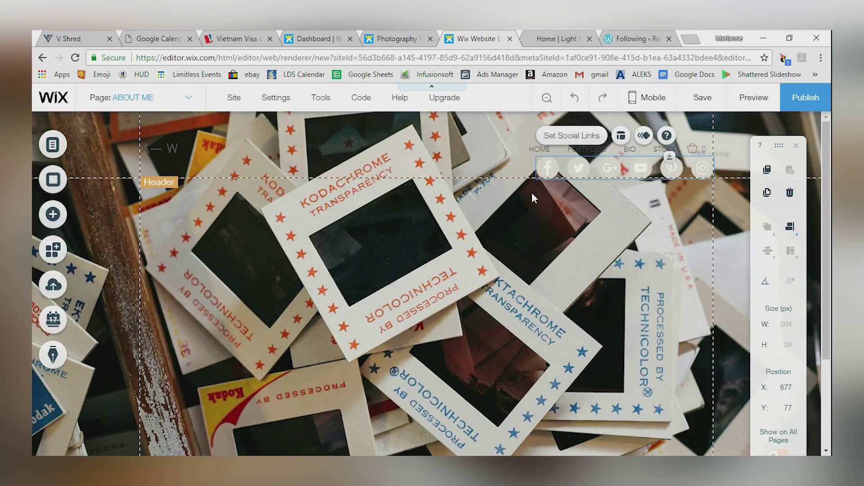
{"action": "left_click", "coordinate": [499, 182]}
- Make the header taller and attach the social bar to it at position 667, 90
{"action": "left_click_drag", "start_coordinate": [474, 178], "coordinate": [475, 190]}
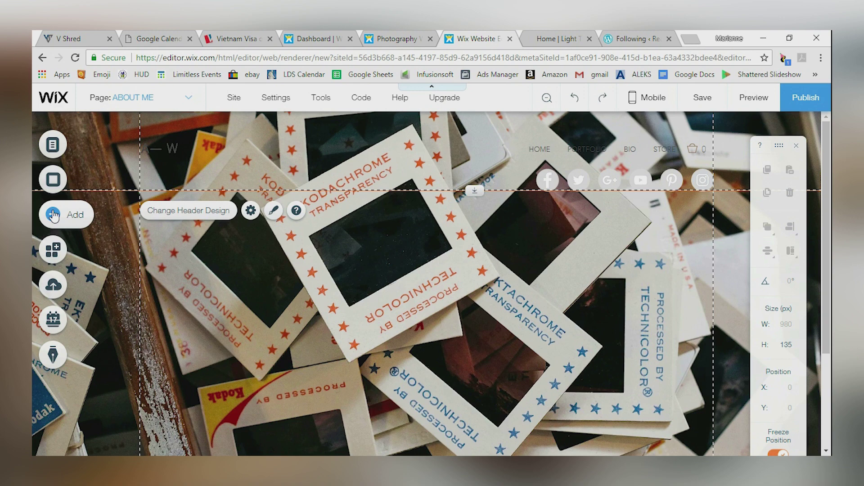
{"action": "left_click", "coordinate": [53, 215]}
{"action": "left_click", "coordinate": [548, 181]}
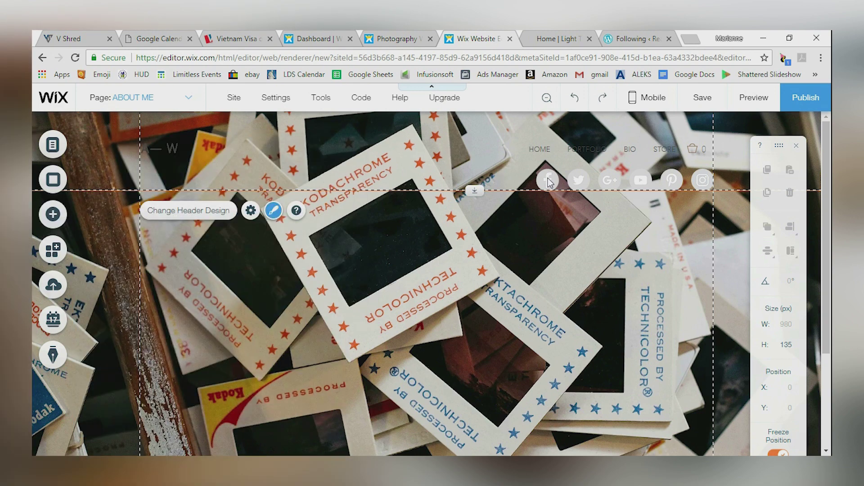
{"action": "right_click", "coordinate": [546, 182]}
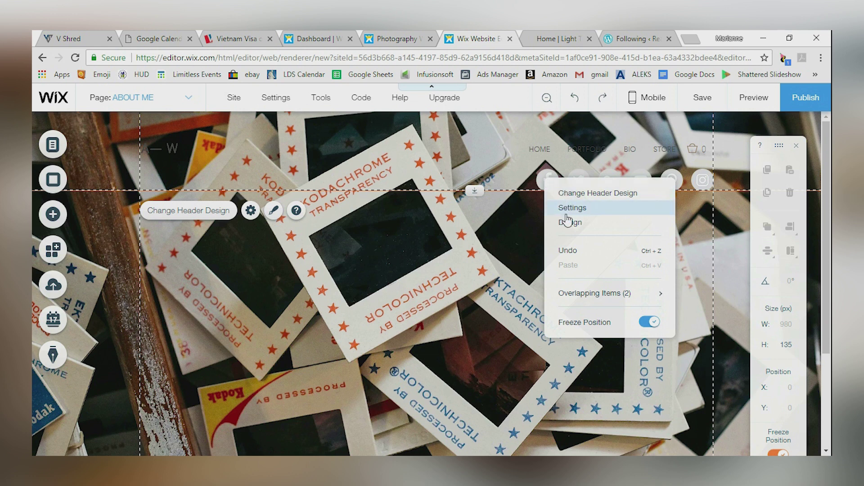
{"action": "mouse_move", "coordinate": [581, 296]}
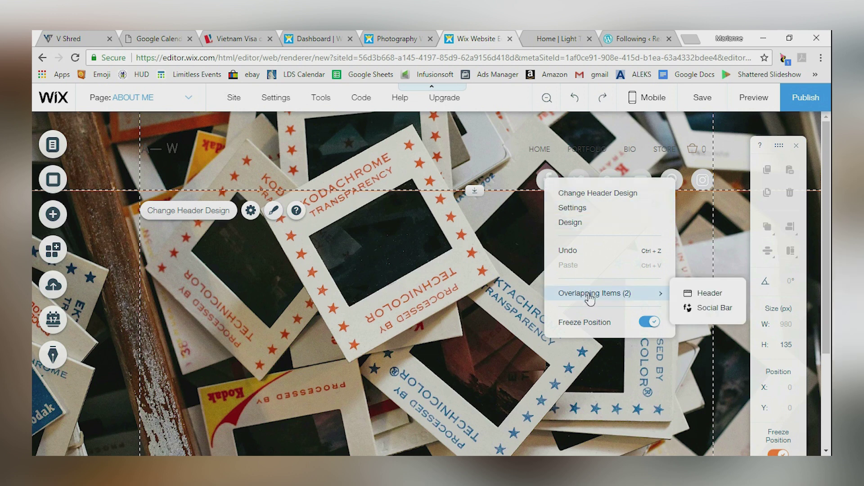
{"action": "left_click", "coordinate": [705, 308]}
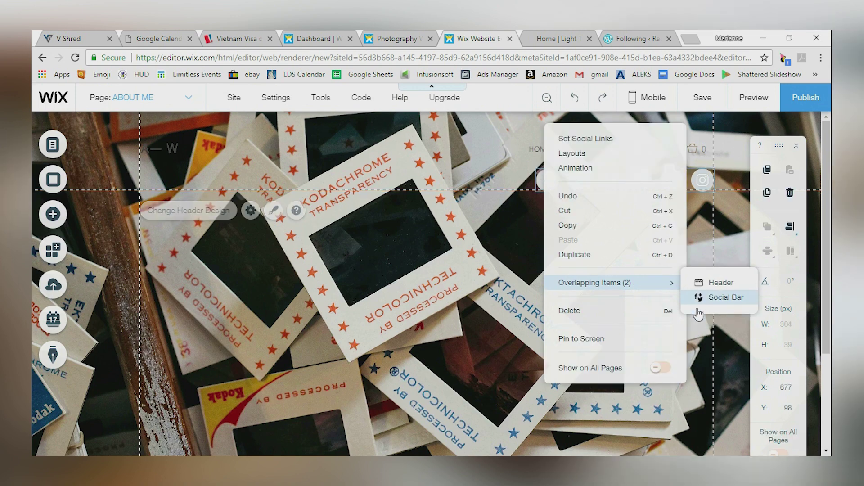
{"action": "left_click_drag", "start_coordinate": [540, 180], "coordinate": [535, 173]}
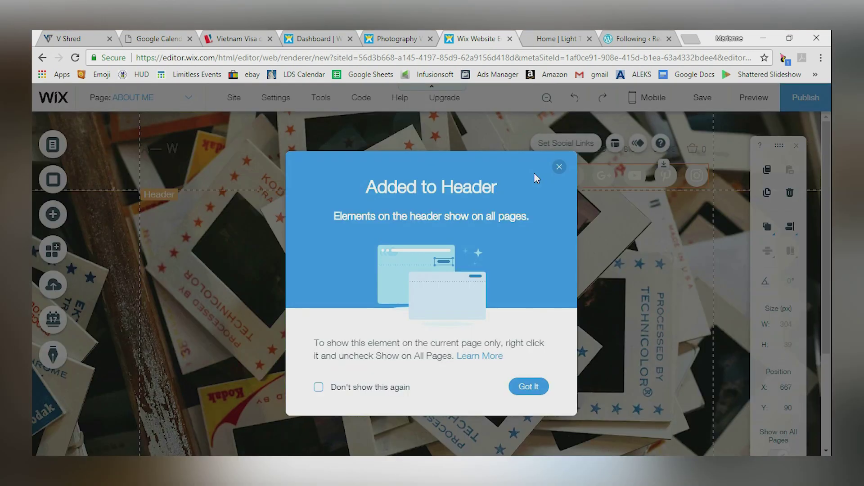
{"action": "left_click", "coordinate": [528, 387]}
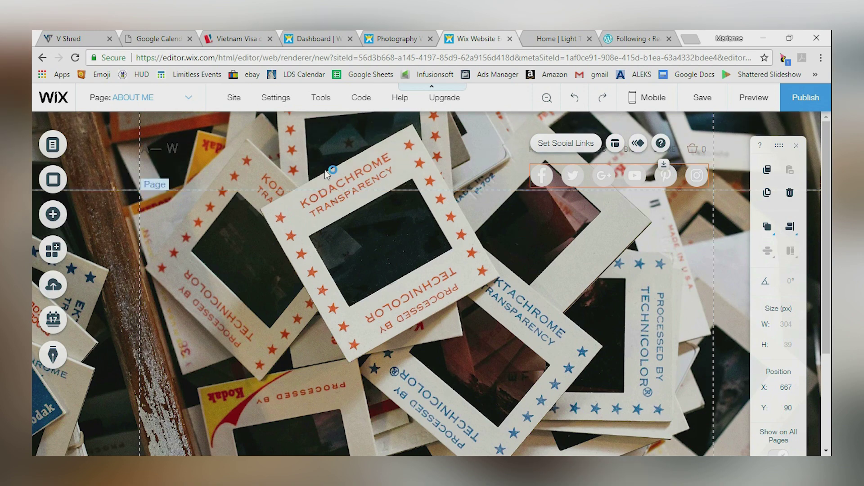
- Browse the Add panel's element categories, then open the App Market showing Wix Photo Albums
{"action": "left_click", "coordinate": [52, 225]}
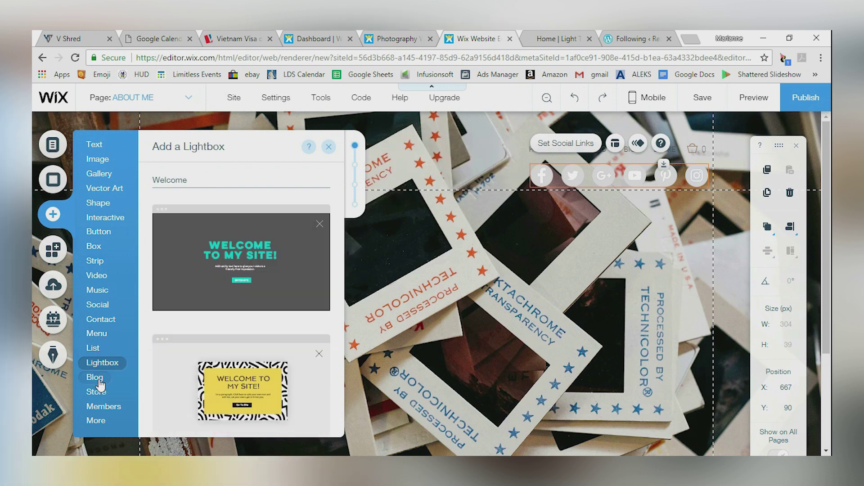
{"action": "mouse_move", "coordinate": [100, 396]}
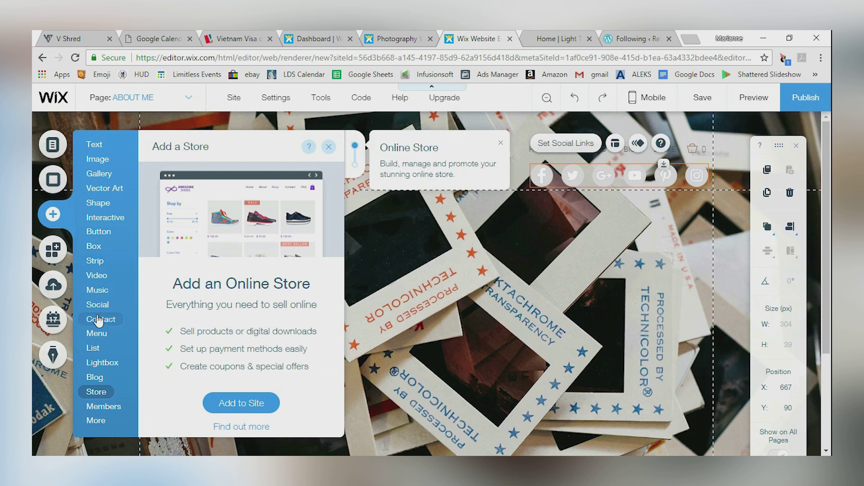
{"action": "mouse_move", "coordinate": [100, 247]}
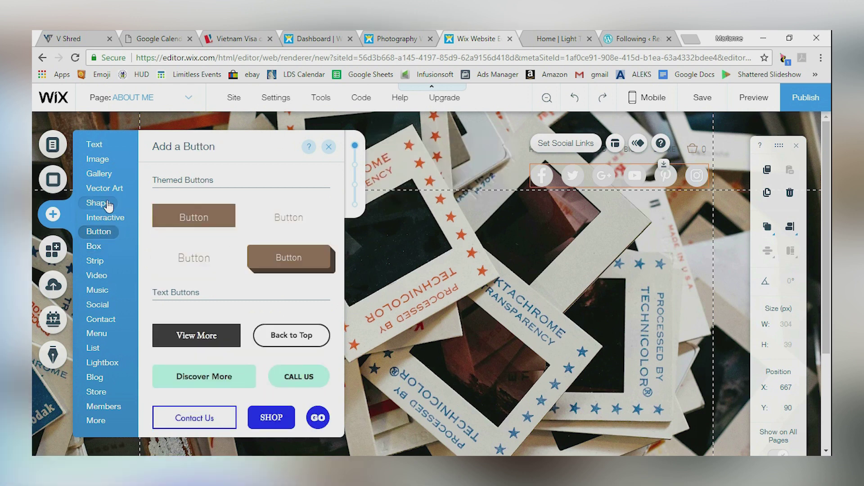
{"action": "mouse_move", "coordinate": [105, 204]}
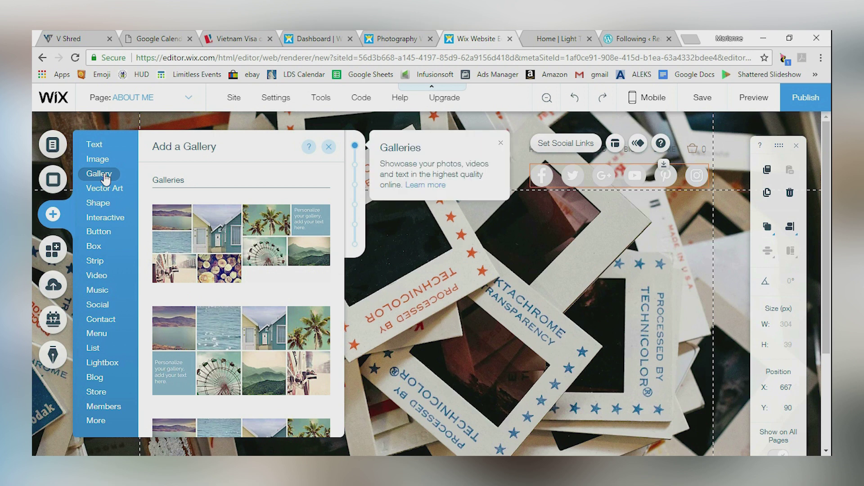
{"action": "left_click", "coordinate": [52, 253]}
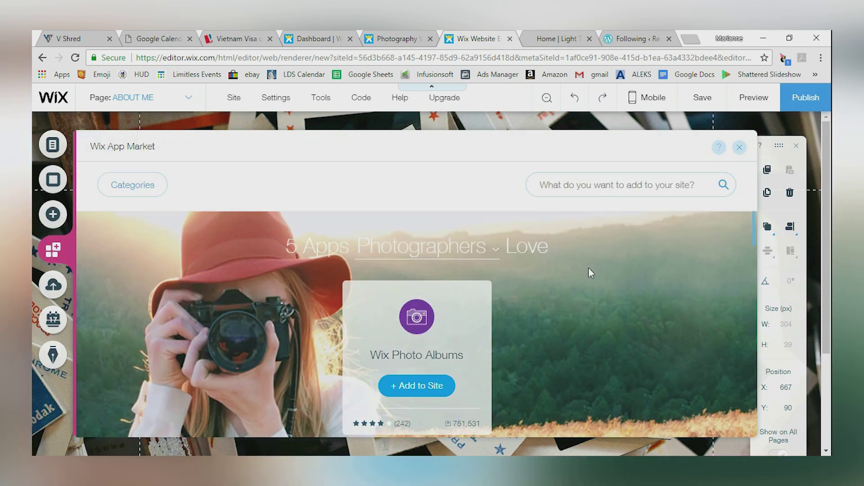
{"action": "scroll", "coordinate": [589, 269], "scroll_direction": "down", "scroll_amount": 2}
{"action": "scroll", "coordinate": [589, 269], "scroll_direction": "down", "scroll_amount": 3}
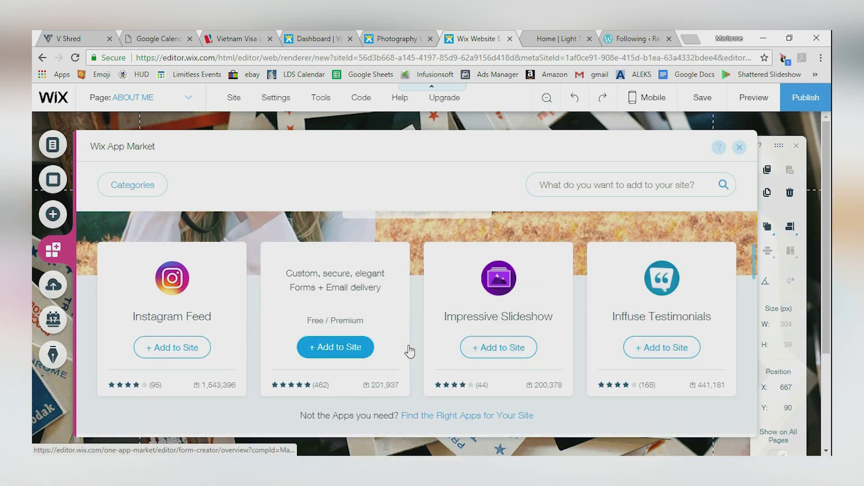
{"action": "scroll", "coordinate": [448, 300], "scroll_direction": "down", "scroll_amount": 2}
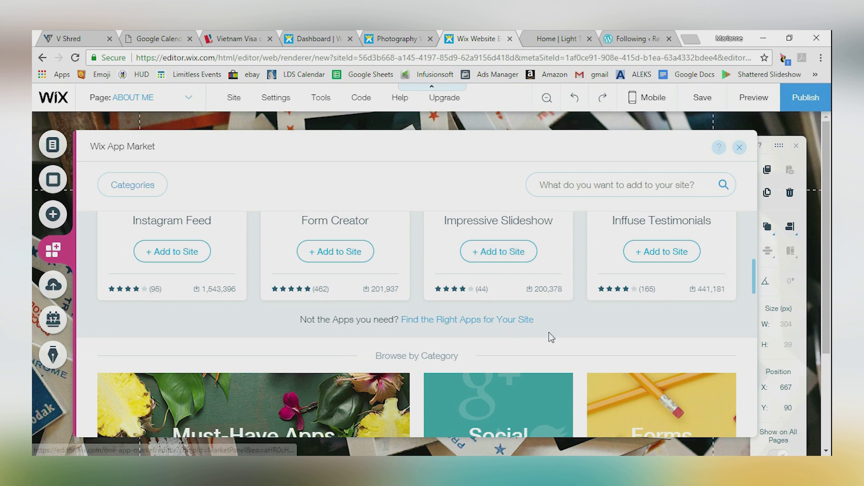
{"action": "scroll", "coordinate": [561, 337], "scroll_direction": "down", "scroll_amount": 3}
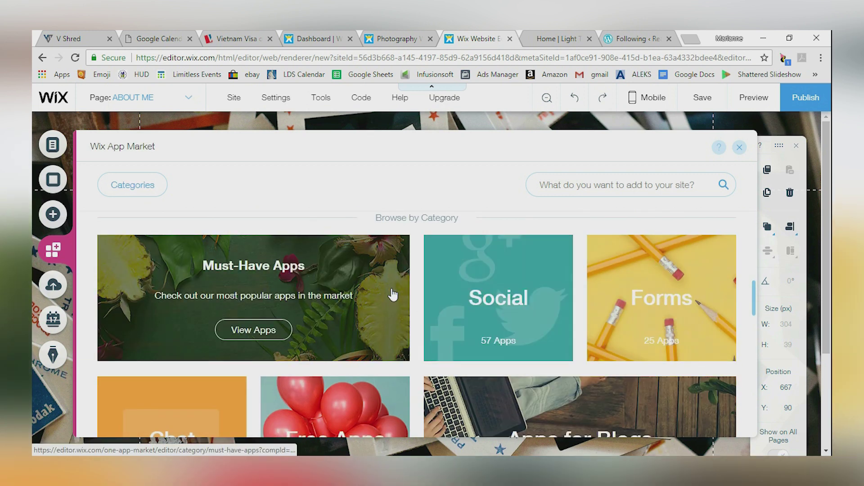
{"action": "scroll", "coordinate": [393, 295], "scroll_direction": "down", "scroll_amount": 4}
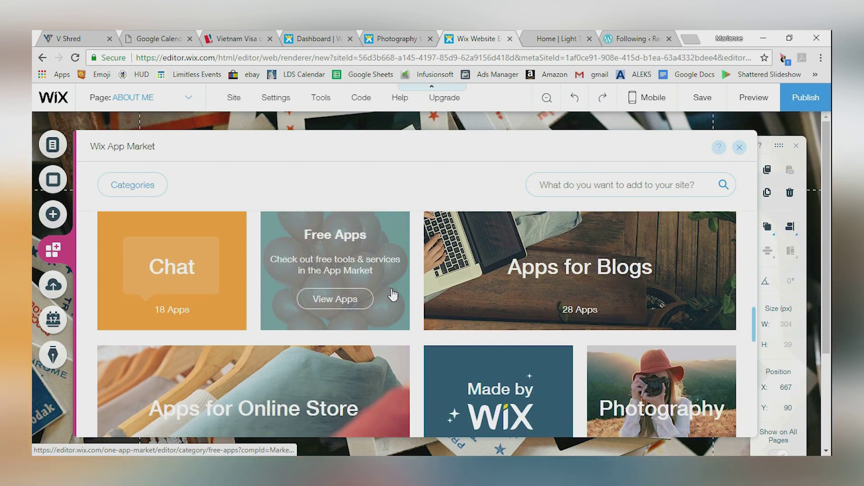
{"action": "scroll", "coordinate": [393, 295], "scroll_direction": "down", "scroll_amount": 6}
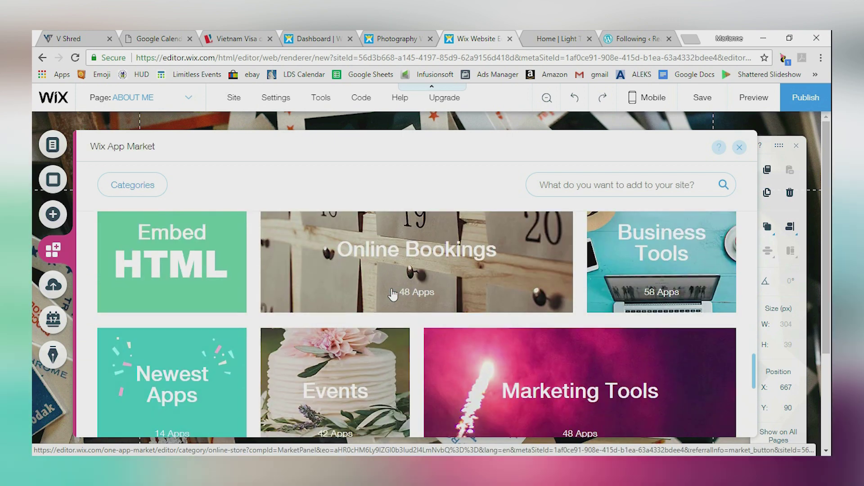
{"action": "scroll", "coordinate": [393, 294], "scroll_direction": "down", "scroll_amount": 3}
{"action": "scroll", "coordinate": [393, 295], "scroll_direction": "down", "scroll_amount": 2}
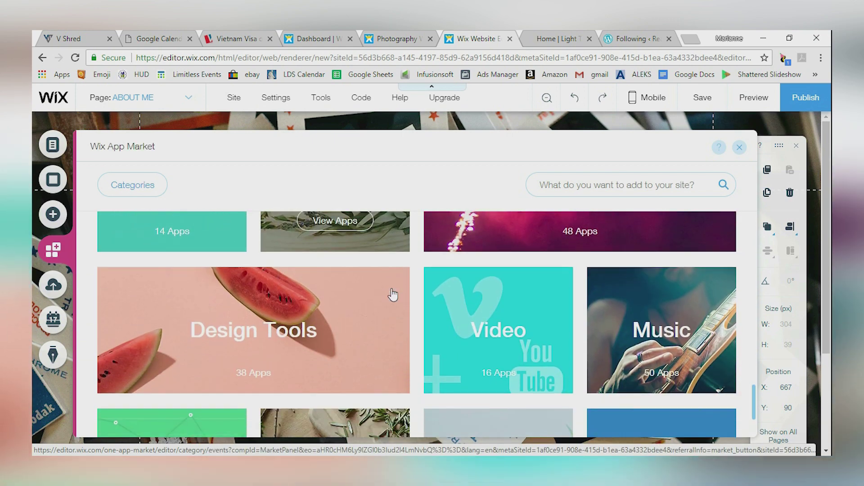
{"action": "scroll", "coordinate": [391, 296], "scroll_direction": "down", "scroll_amount": 2}
{"action": "scroll", "coordinate": [391, 295], "scroll_direction": "down", "scroll_amount": 1}
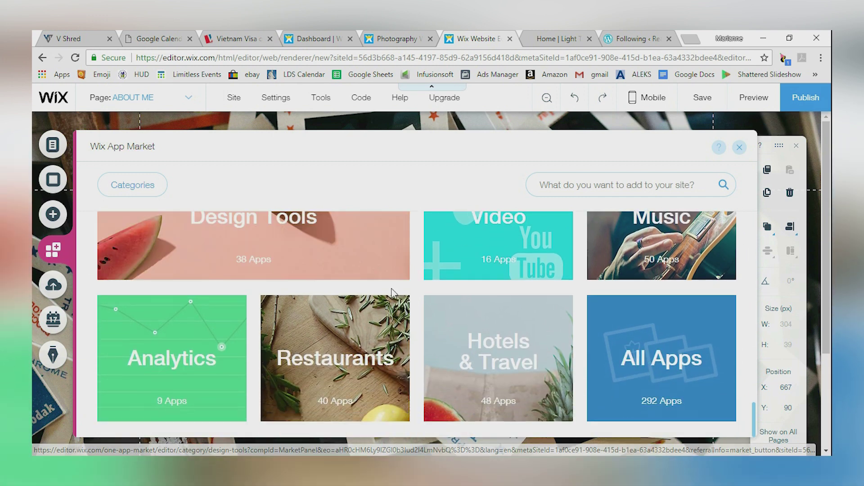
{"action": "left_click", "coordinate": [743, 148]}
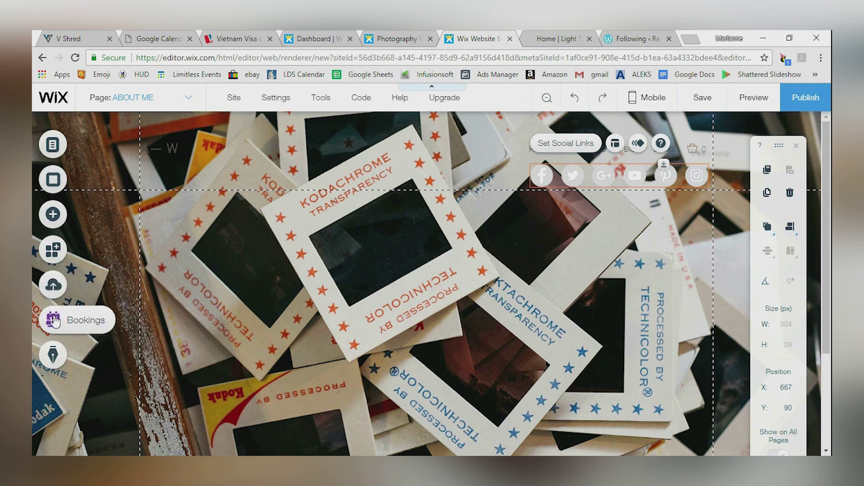
- Leave the App Market, glance at Start Blogging and Background, then bring up the Add elements panel
{"action": "left_click", "coordinate": [53, 356]}
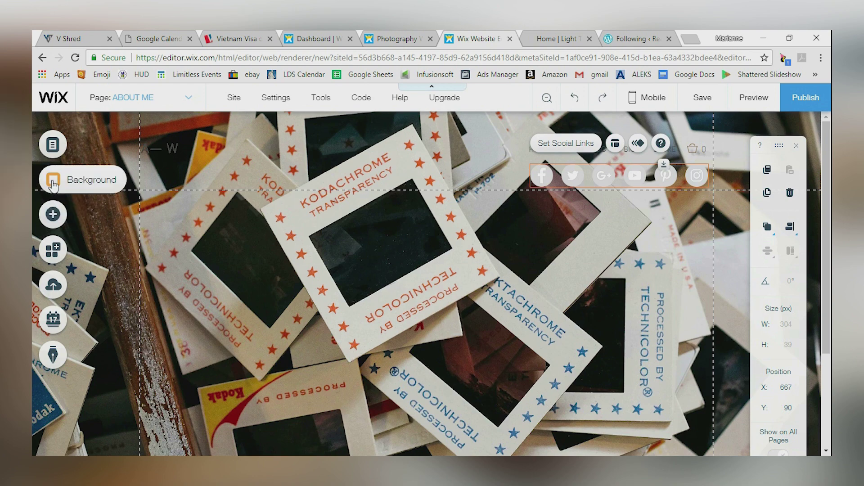
{"action": "left_click", "coordinate": [53, 181]}
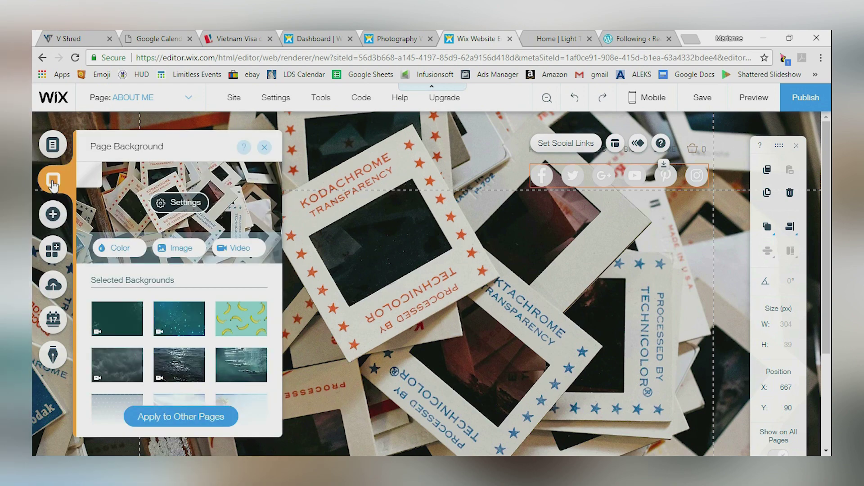
{"action": "left_click", "coordinate": [53, 217]}
- Add a basic blue rectangle from Shapes and stretch it to 1312 × 505 below the header
{"action": "left_click", "coordinate": [89, 206]}
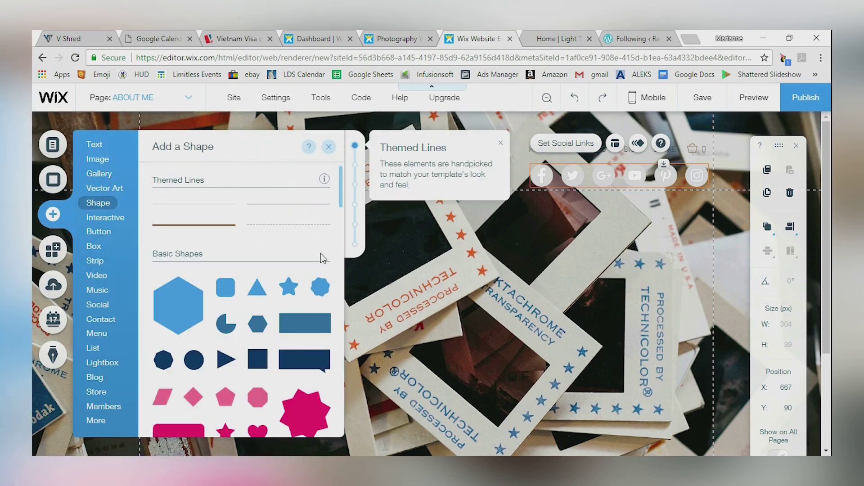
{"action": "left_click", "coordinate": [293, 332]}
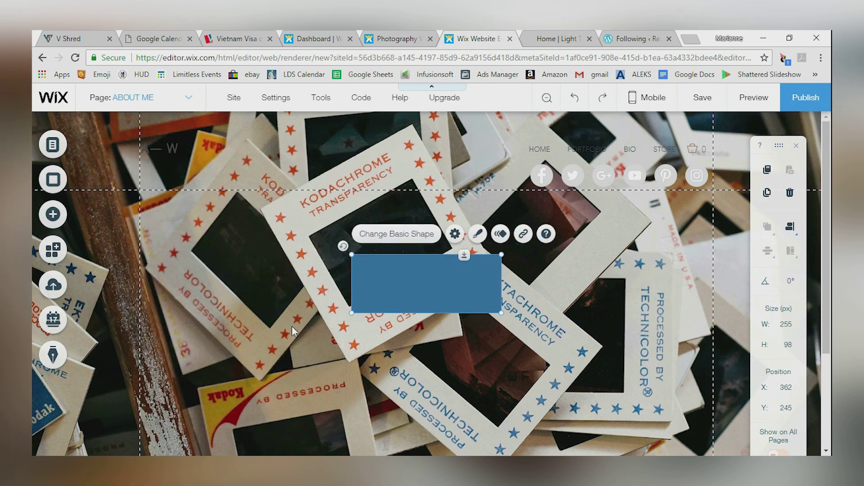
{"action": "left_click_drag", "start_coordinate": [351, 255], "coordinate": [39, 268]}
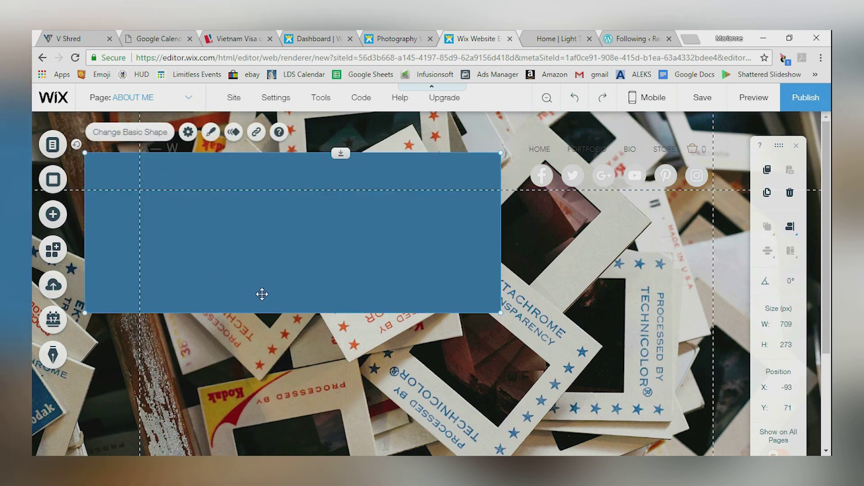
{"action": "left_click_drag", "start_coordinate": [304, 287], "coordinate": [334, 358]}
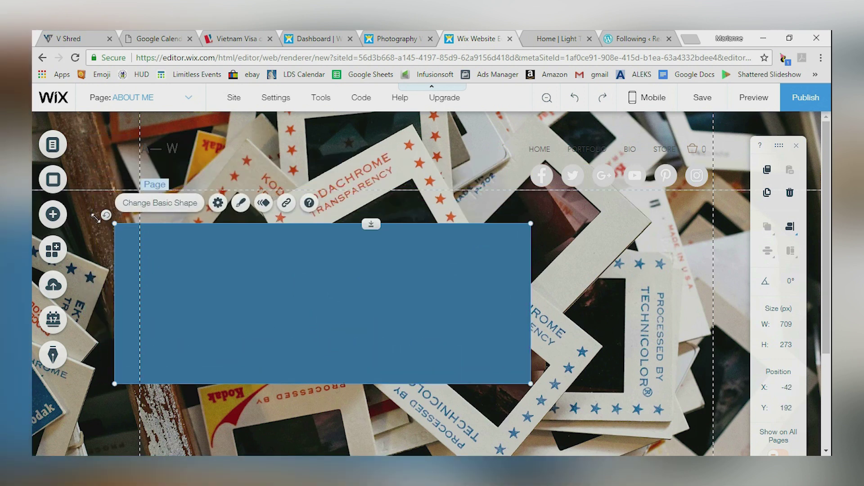
{"action": "left_click_drag", "start_coordinate": [96, 218], "coordinate": [15, 184]}
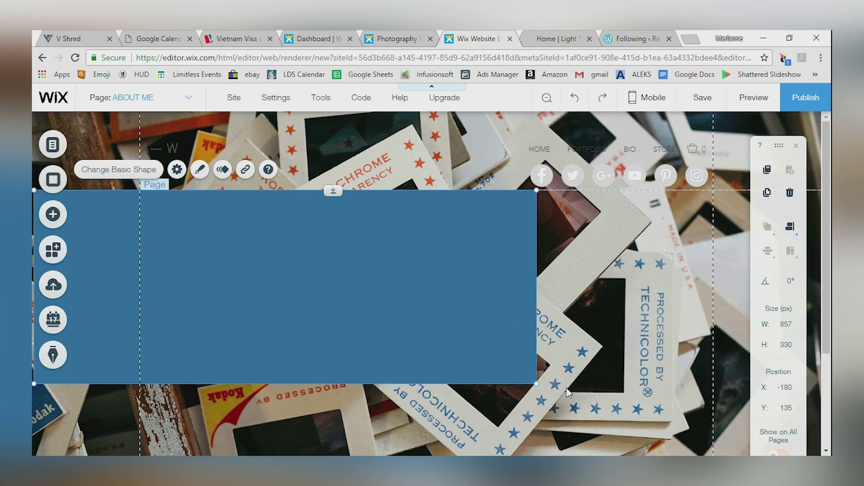
{"action": "left_click_drag", "start_coordinate": [537, 383], "coordinate": [827, 427]}
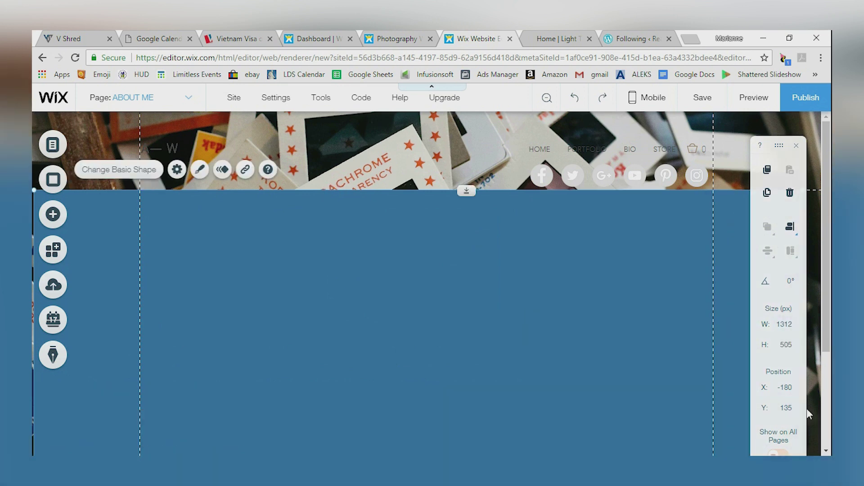
{"action": "scroll", "coordinate": [390, 268], "scroll_direction": "down", "scroll_amount": 3}
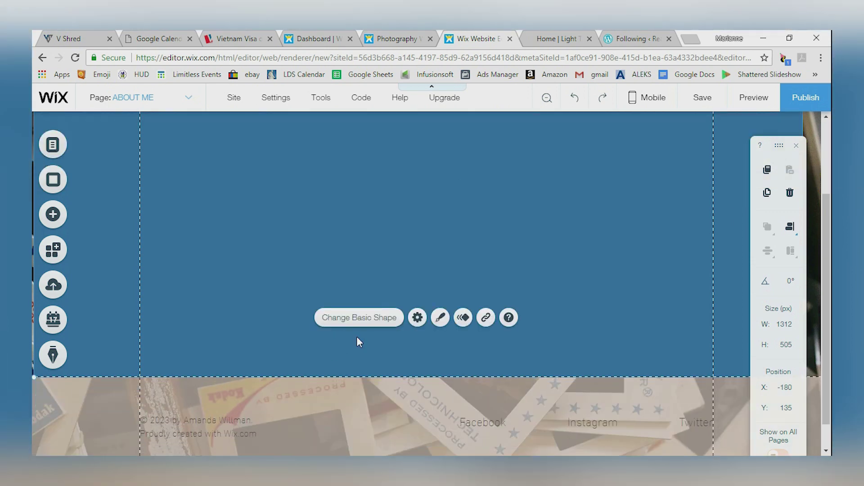
{"action": "left_click", "coordinate": [359, 316]}
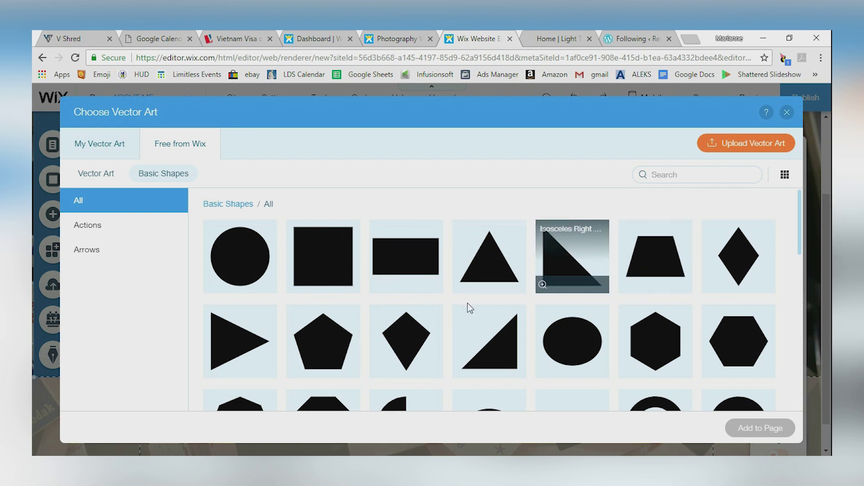
- Preview Basic Shapes in All, Actions and Arrows, then close Choose Vector Art without replacing anything
{"action": "left_click", "coordinate": [543, 285]}
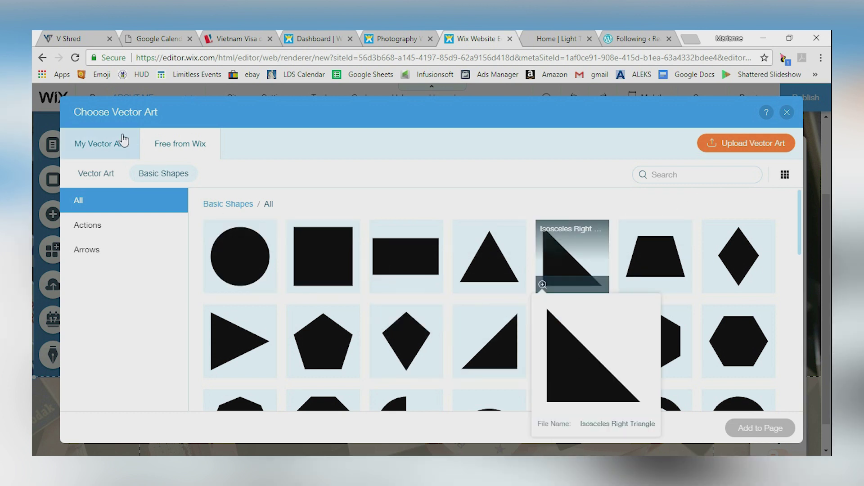
{"action": "left_click", "coordinate": [177, 189]}
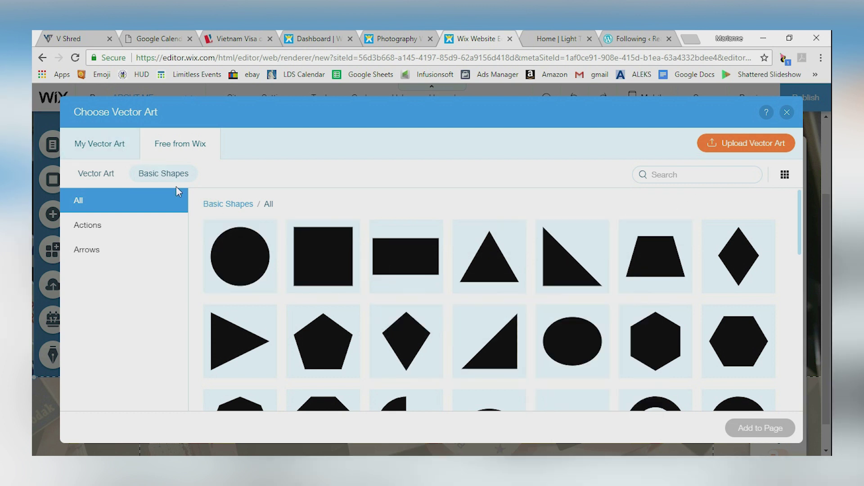
{"action": "left_click", "coordinate": [138, 228]}
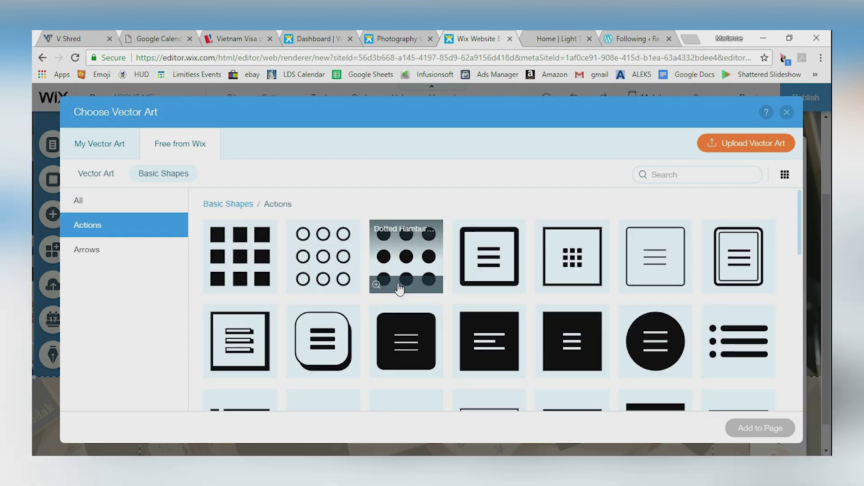
{"action": "left_click", "coordinate": [377, 284]}
{"action": "left_click", "coordinate": [98, 252]}
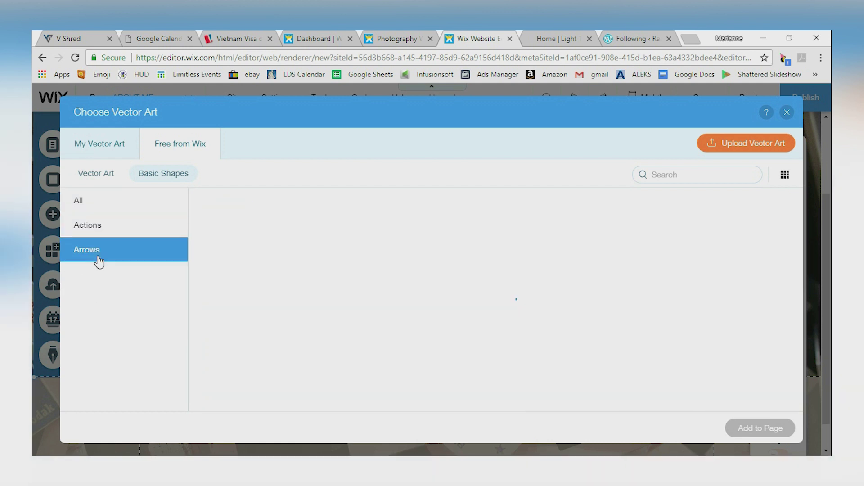
{"action": "left_click", "coordinate": [787, 113]}
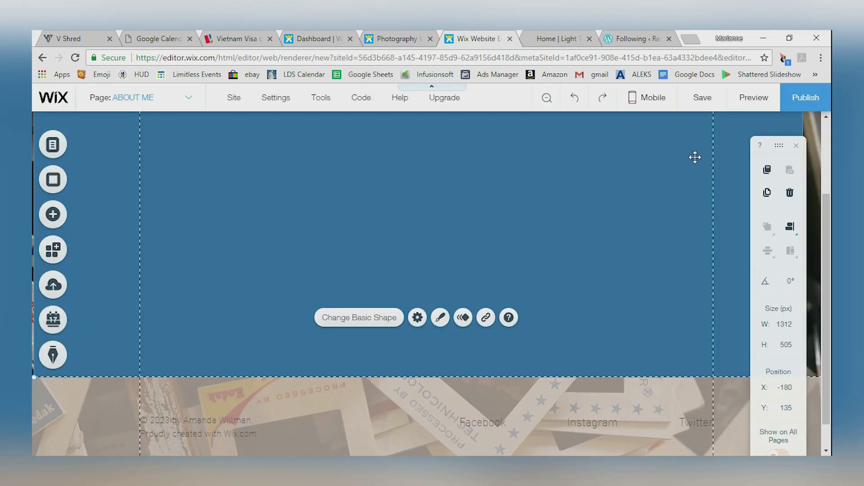
- Lower the blue rectangle's opacity to 54%, leaving its shape unchanged
{"action": "left_click", "coordinate": [440, 318]}
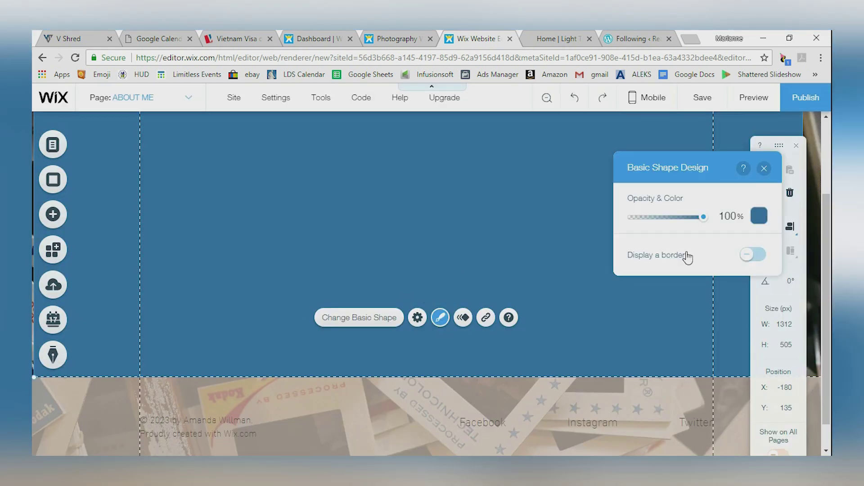
{"action": "left_click_drag", "start_coordinate": [698, 218], "coordinate": [685, 218]}
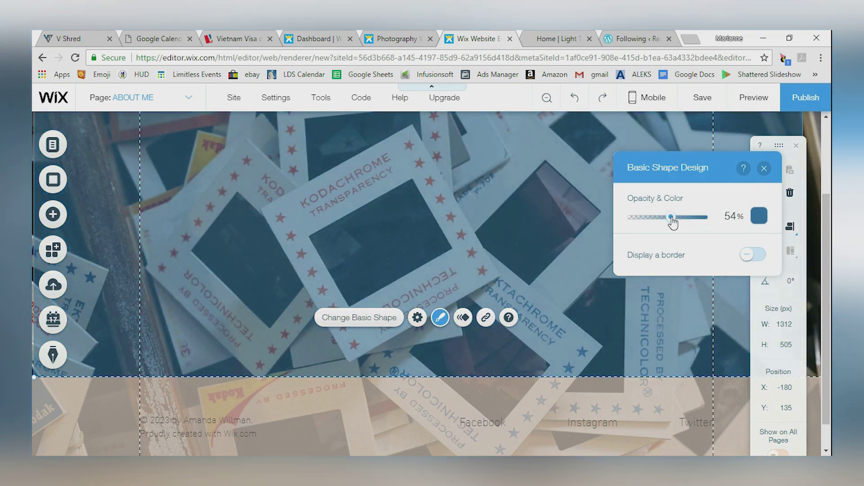
{"action": "left_click_drag", "start_coordinate": [678, 222], "coordinate": [672, 223]}
{"action": "left_click", "coordinate": [385, 322]}
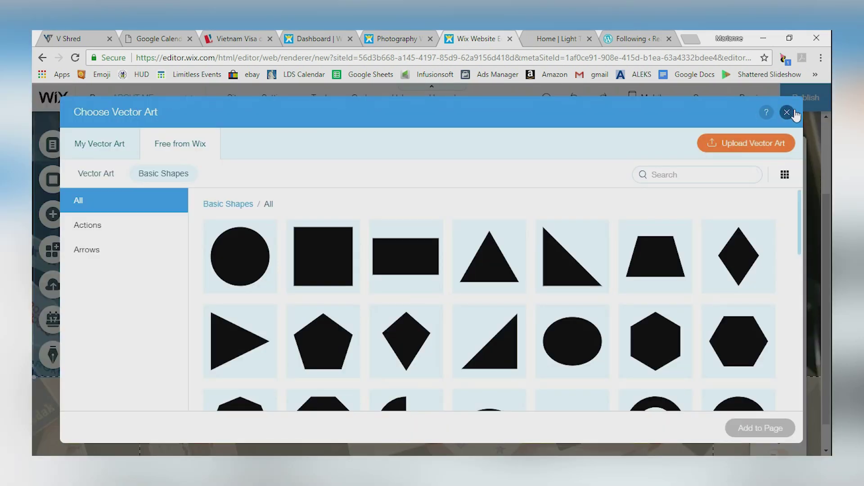
{"action": "left_click", "coordinate": [788, 113]}
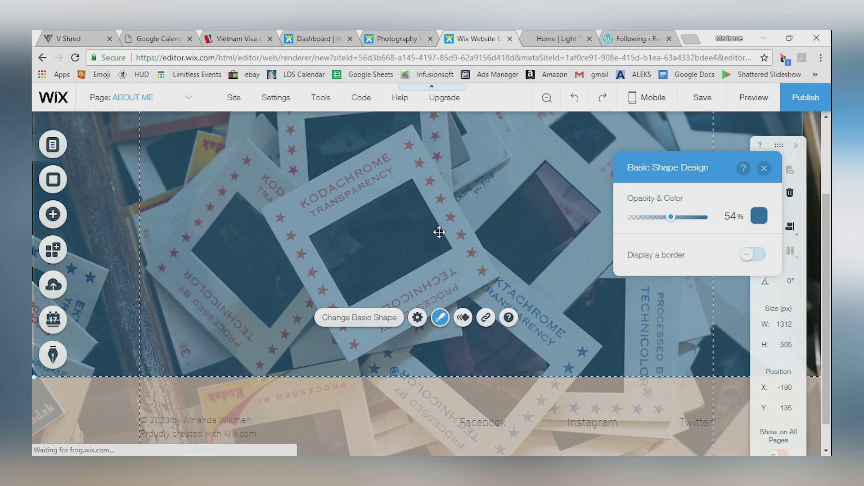
- Unlock proportions and resize the blue shape into a 1312 × 250 band at position -166, 143
{"action": "left_click", "coordinate": [418, 318]}
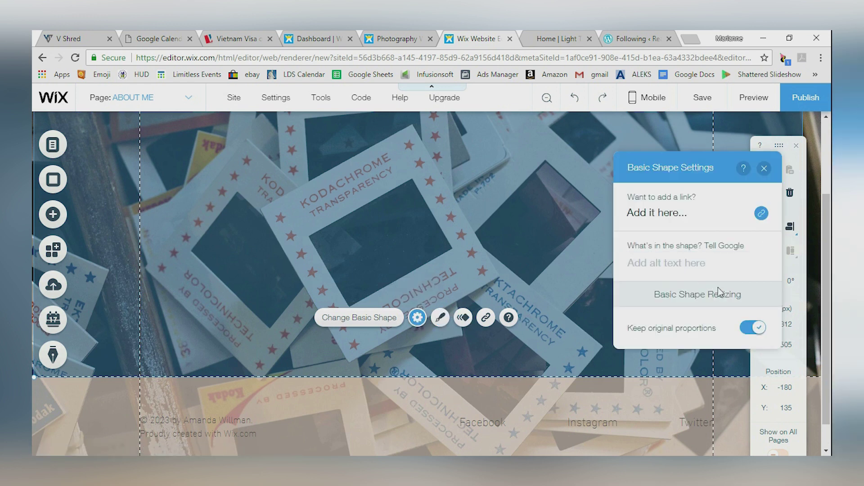
{"action": "left_click", "coordinate": [761, 338]}
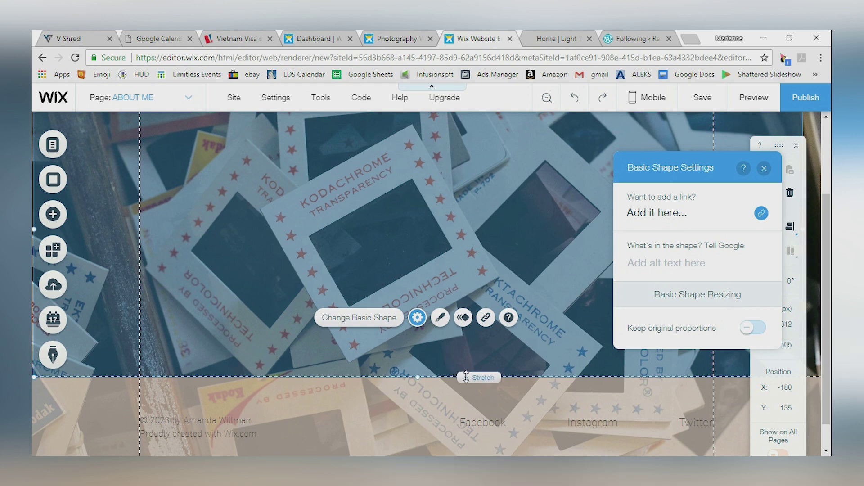
{"action": "left_click_drag", "start_coordinate": [467, 377], "coordinate": [485, 228]}
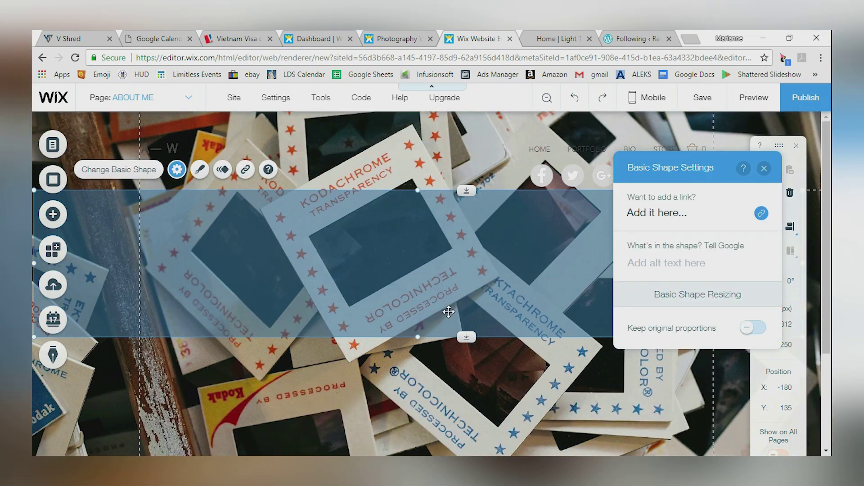
{"action": "left_click", "coordinate": [423, 369]}
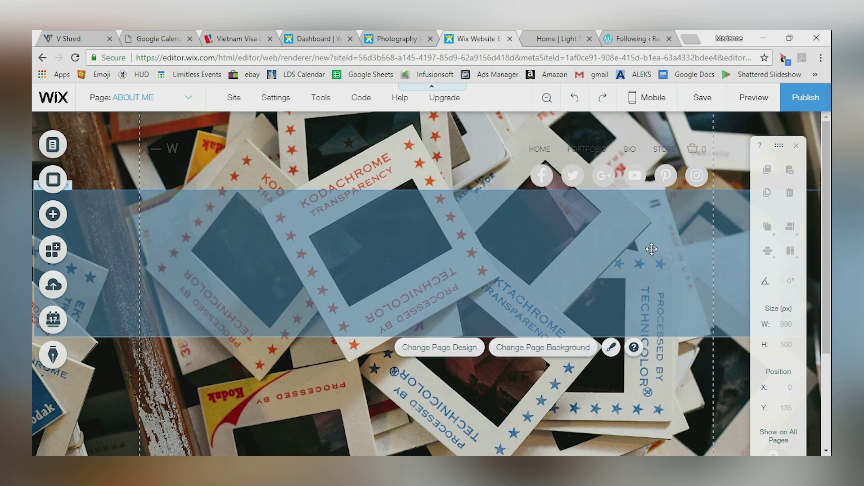
{"action": "mouse_move", "coordinate": [652, 248]}
{"action": "left_mouse_down"}
{"action": "mouse_move", "coordinate": [690, 239]}
{"action": "mouse_move", "coordinate": [667, 252]}
{"action": "mouse_move", "coordinate": [641, 250]}
{"action": "left_mouse_up"}
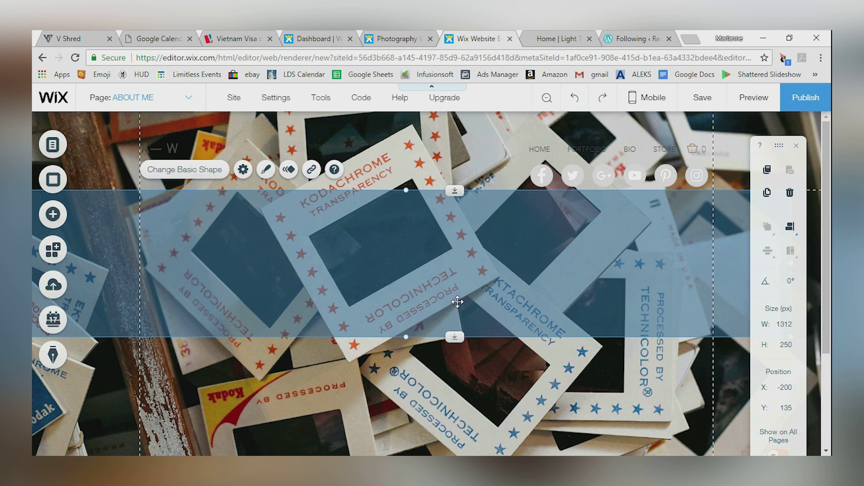
{"action": "left_click_drag", "start_coordinate": [457, 301], "coordinate": [478, 306]}
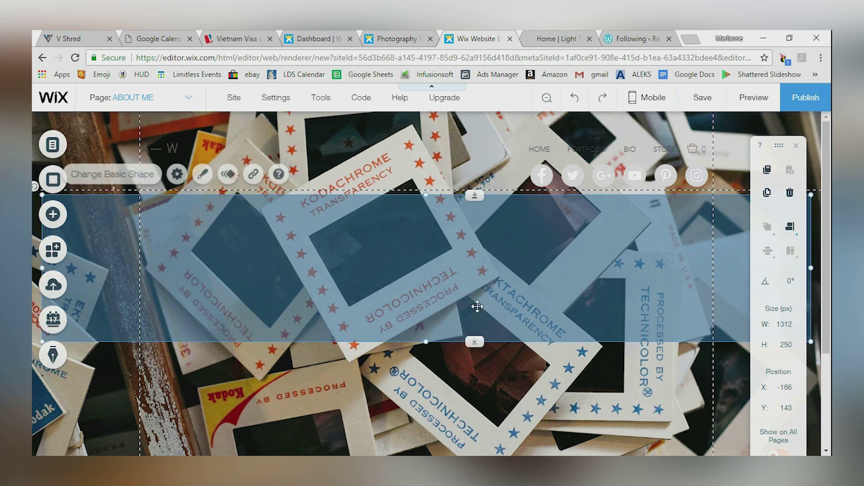
- Place the free Wix stock photo of a couple with a bicycle as a 600 × 400 image
{"action": "left_click", "coordinate": [53, 215]}
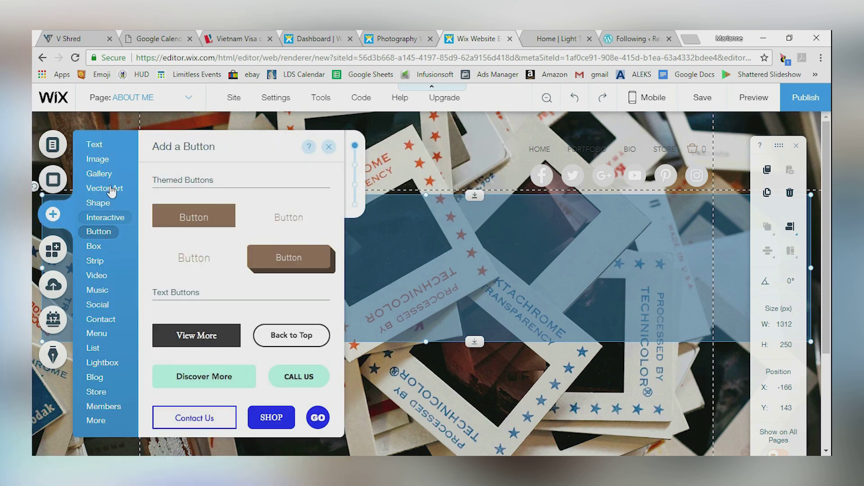
{"action": "mouse_move", "coordinate": [108, 163]}
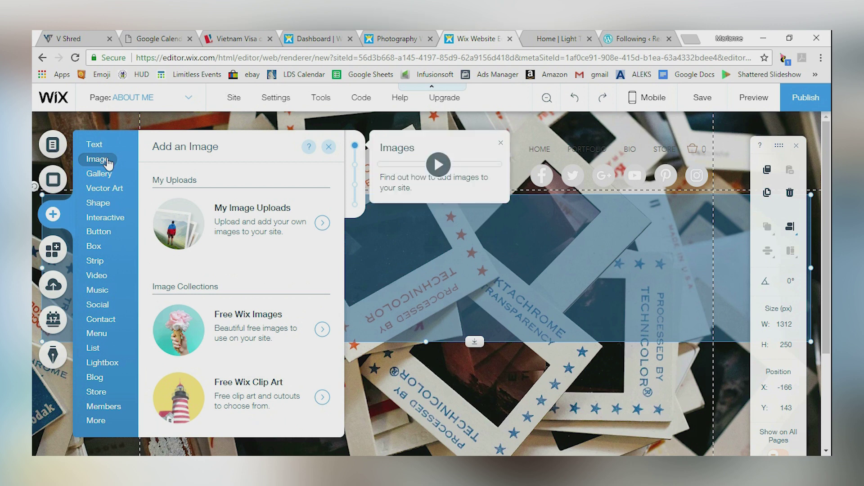
{"action": "left_click", "coordinate": [261, 326]}
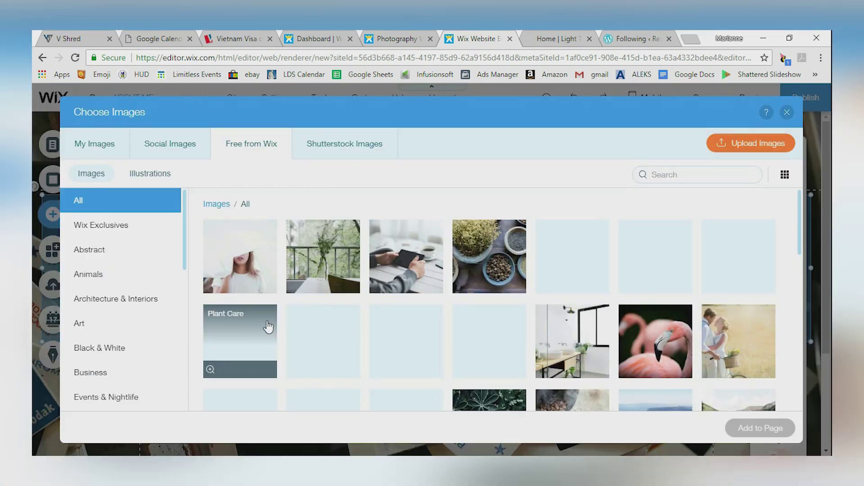
{"action": "scroll", "coordinate": [540, 282], "scroll_direction": "down", "scroll_amount": 1}
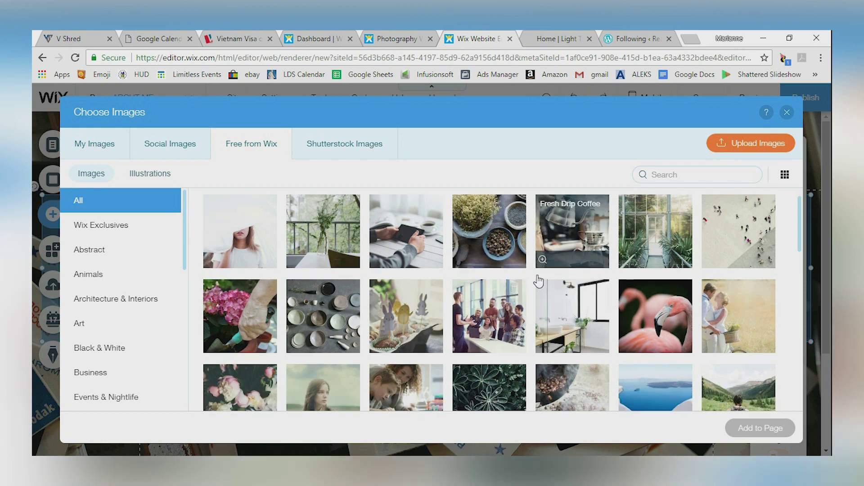
{"action": "left_click", "coordinate": [729, 290]}
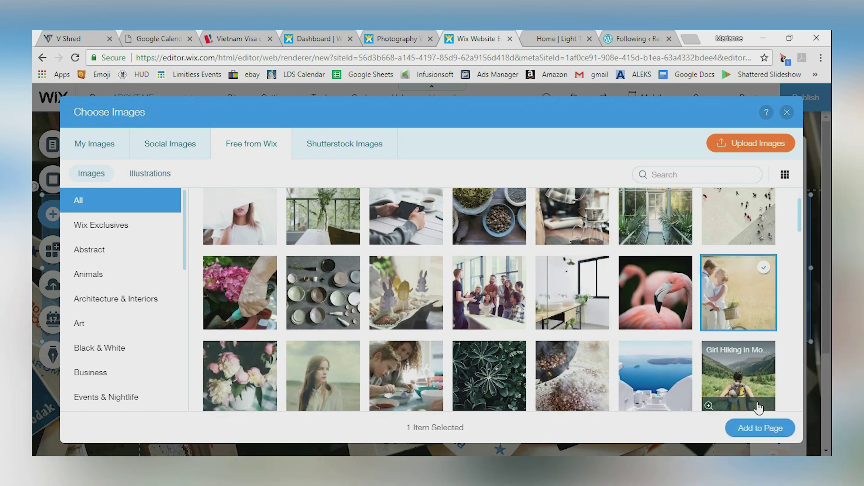
{"action": "left_click", "coordinate": [756, 430]}
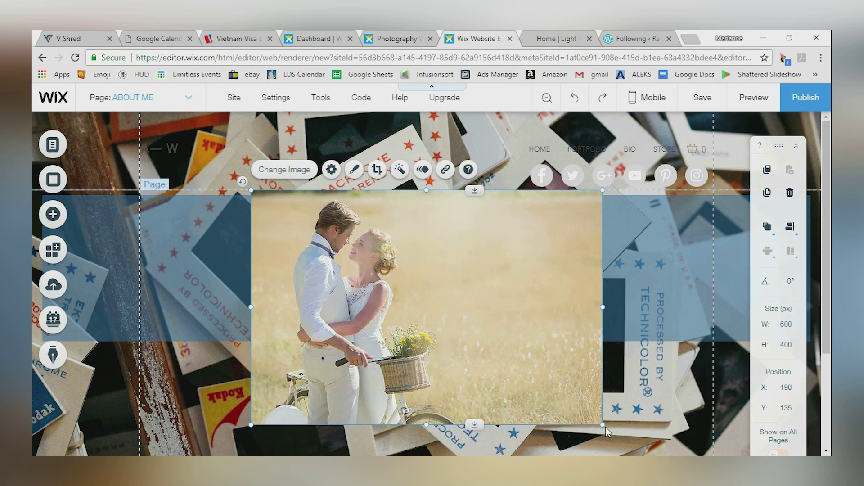
- Shrink the couple photo to about 355 × 237, move it toward the upper left, and select it
{"action": "left_click_drag", "start_coordinate": [602, 424], "coordinate": [551, 390]}
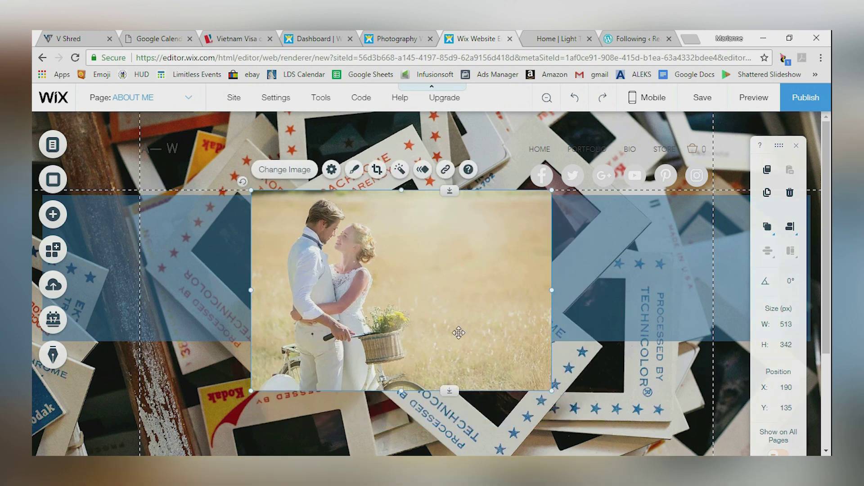
{"action": "left_click_drag", "start_coordinate": [406, 316], "coordinate": [295, 332]}
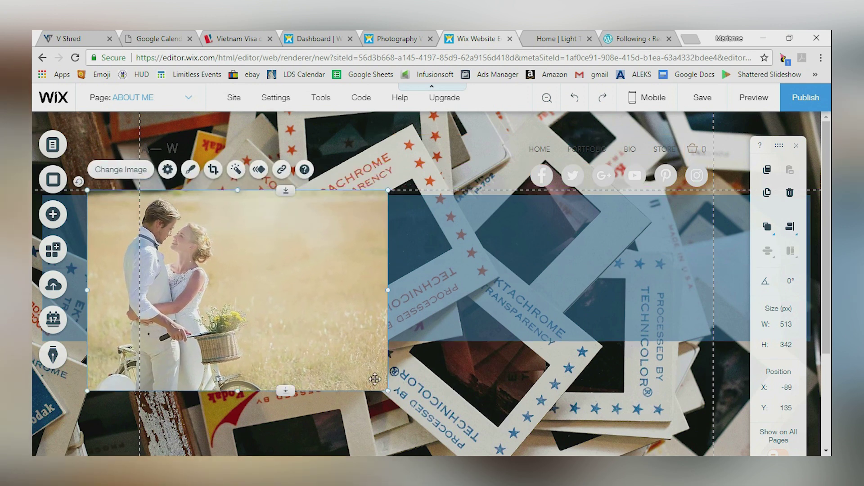
{"action": "left_click_drag", "start_coordinate": [387, 390], "coordinate": [282, 320]}
{"action": "left_click_drag", "start_coordinate": [204, 268], "coordinate": [261, 289]}
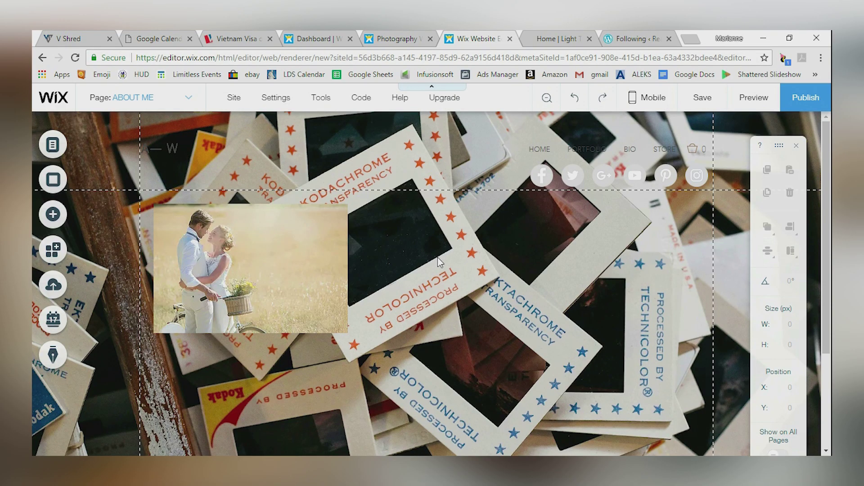
{"action": "left_click", "coordinate": [266, 253]}
- Delete the selected couple-with-bicycle photo from the ABOUT ME page
{"action": "key", "text": "Delete"}
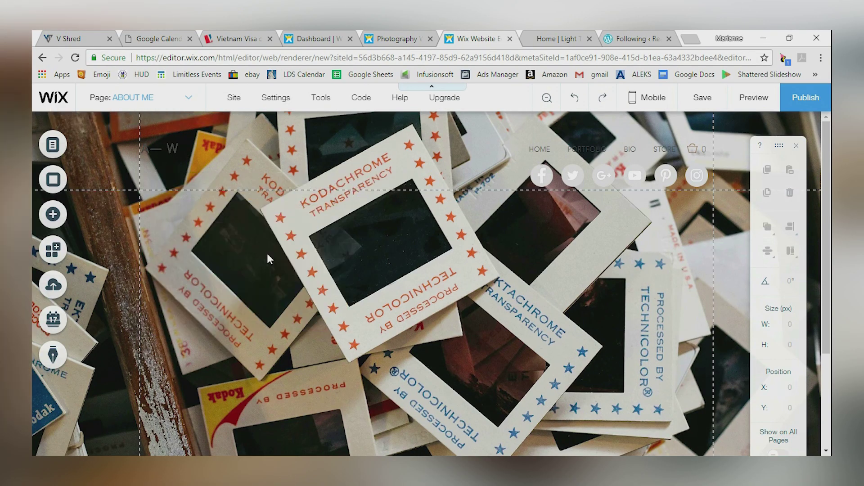